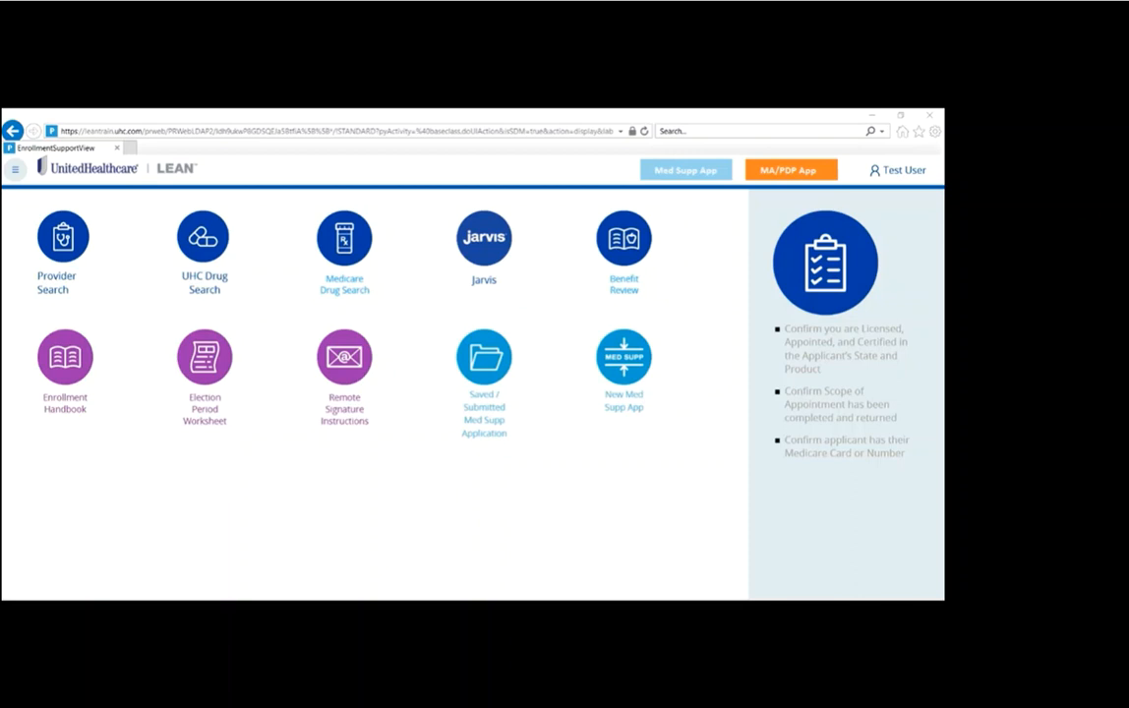
Step: Start a new application and enter the applicant's first and last names in the Medicare card information
click(14, 170)
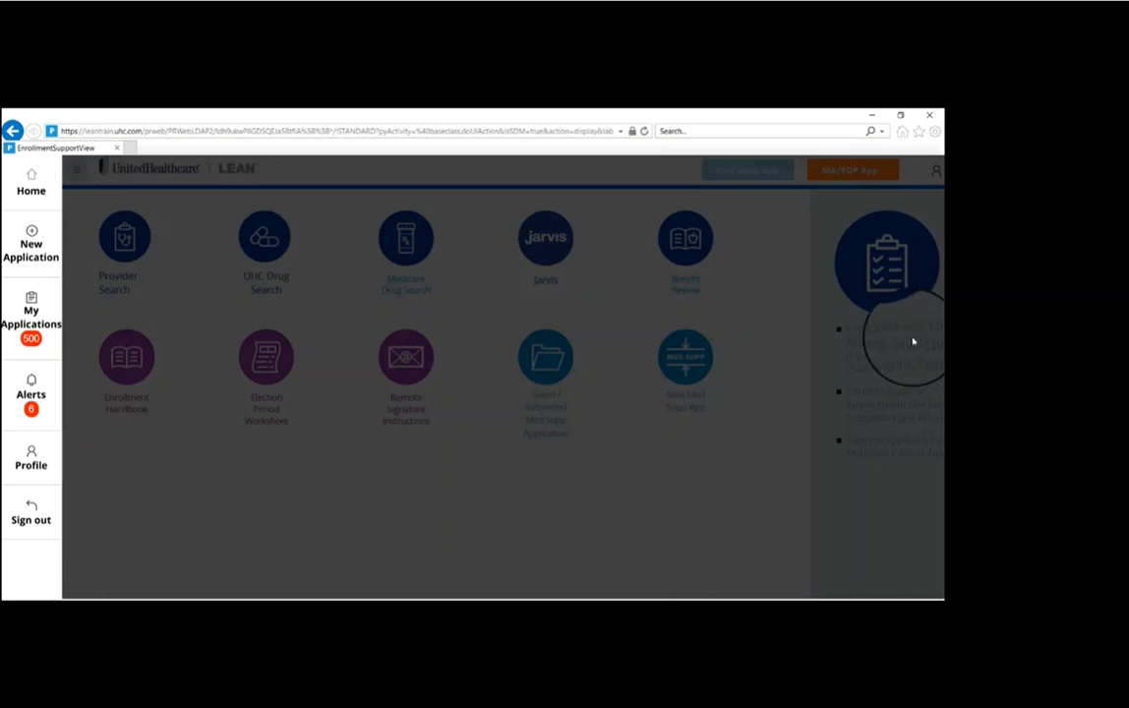
click(66, 232)
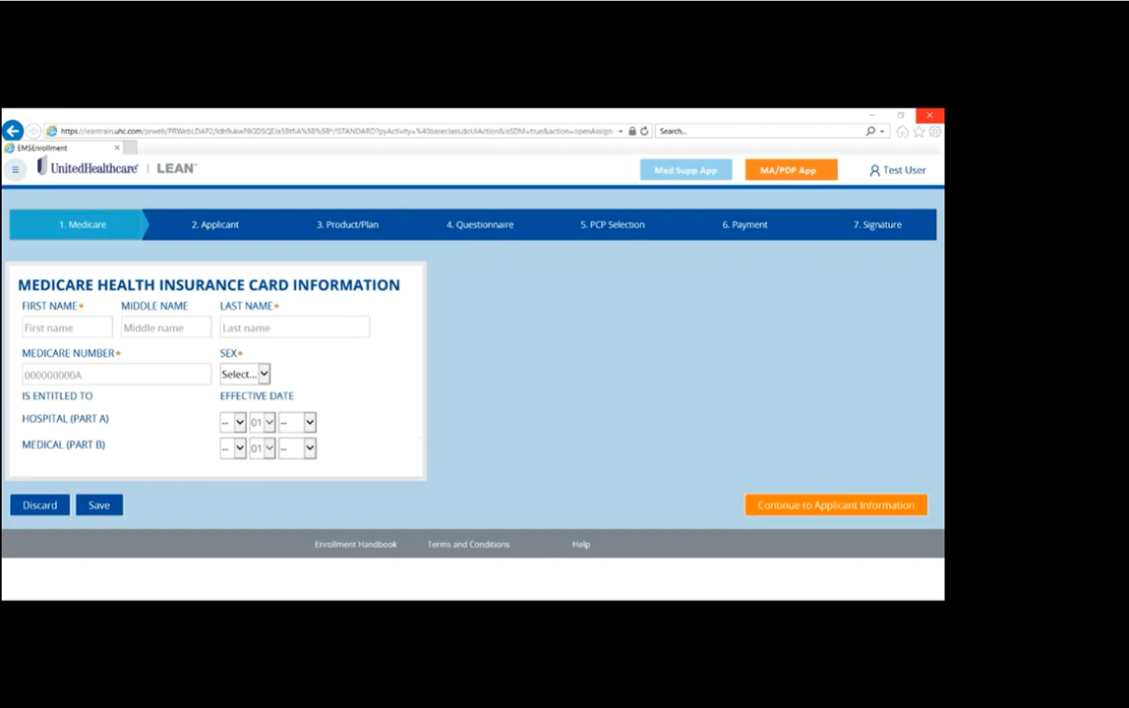
click(81, 330)
text(test)
key(Tab)
key(Tab)
text(person)
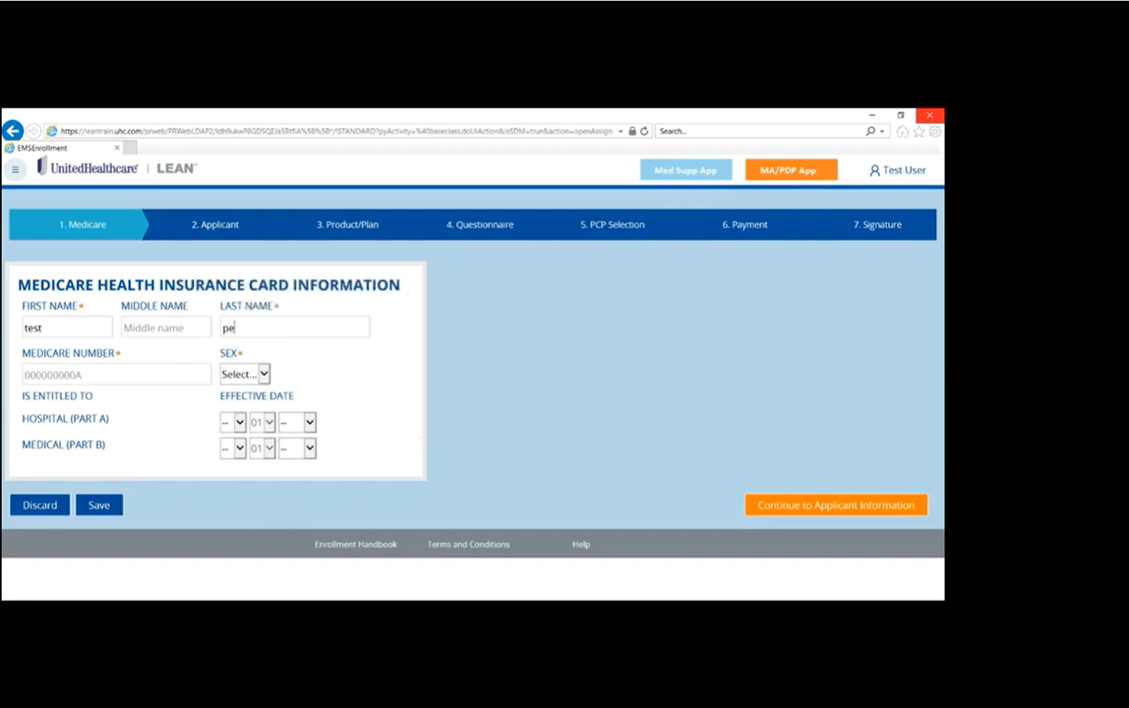
key(Tab)
Step: Enter the applicant's Medicare number in the card information
key(Tab)
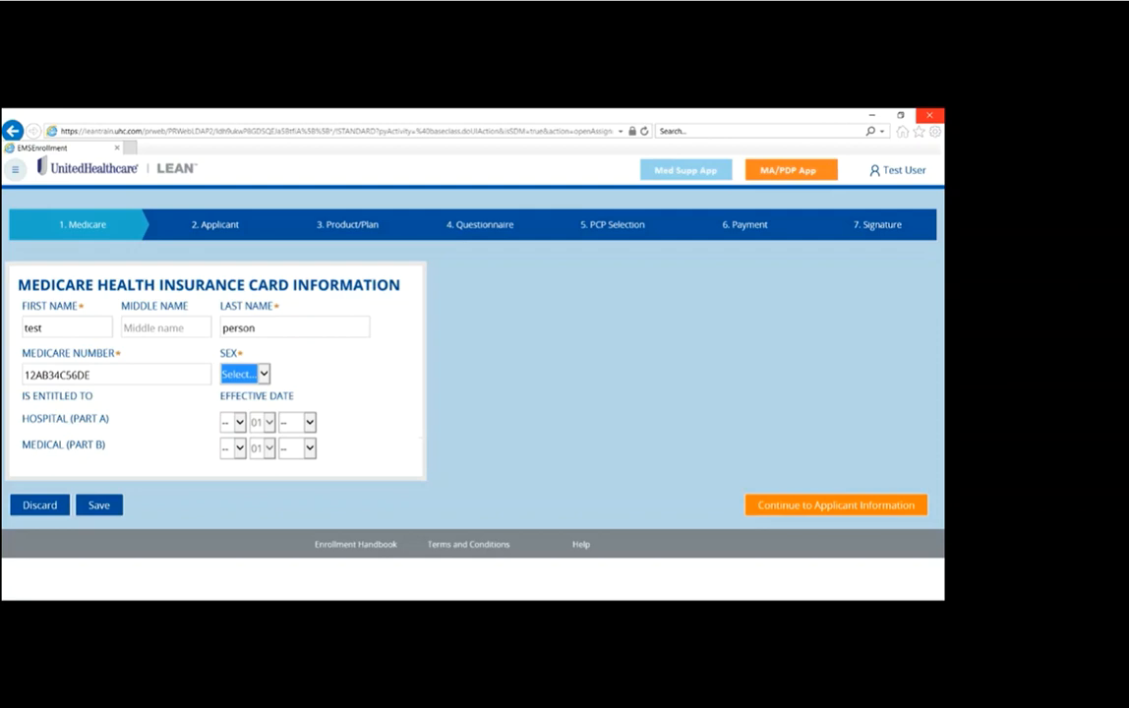
key(Tab)
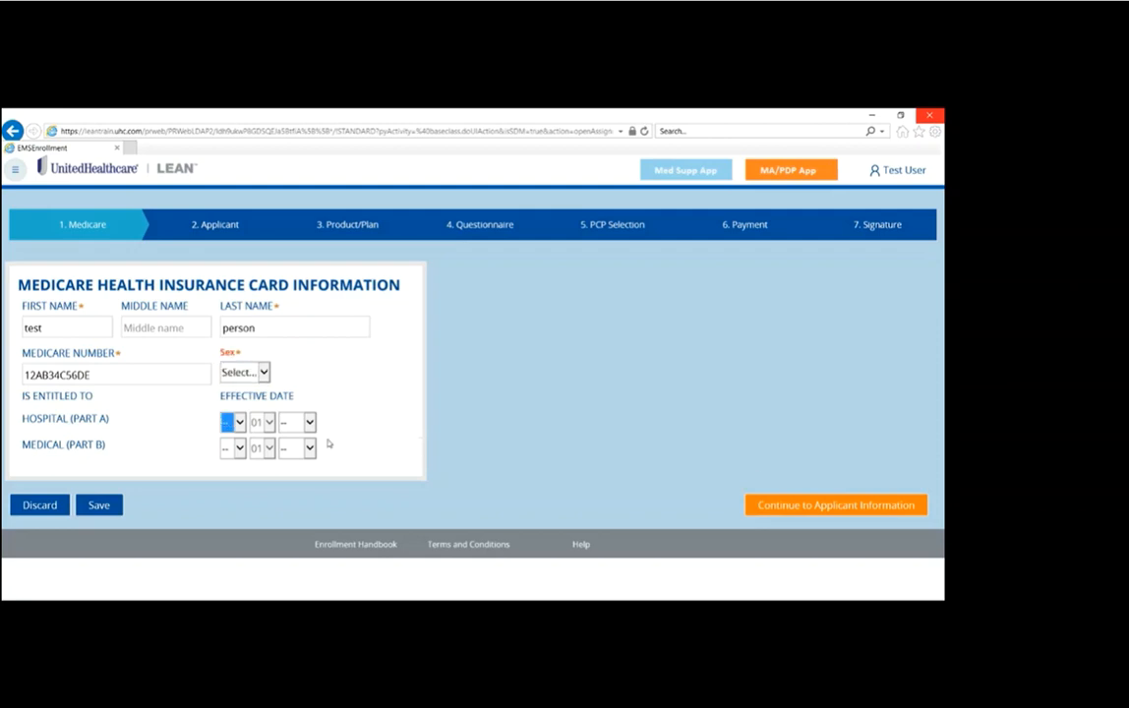
Step: Set the Hospital (Part A) effective date to month 09 and year 2018
click(240, 423)
click(229, 543)
click(310, 422)
scroll(295, 403, down, 8)
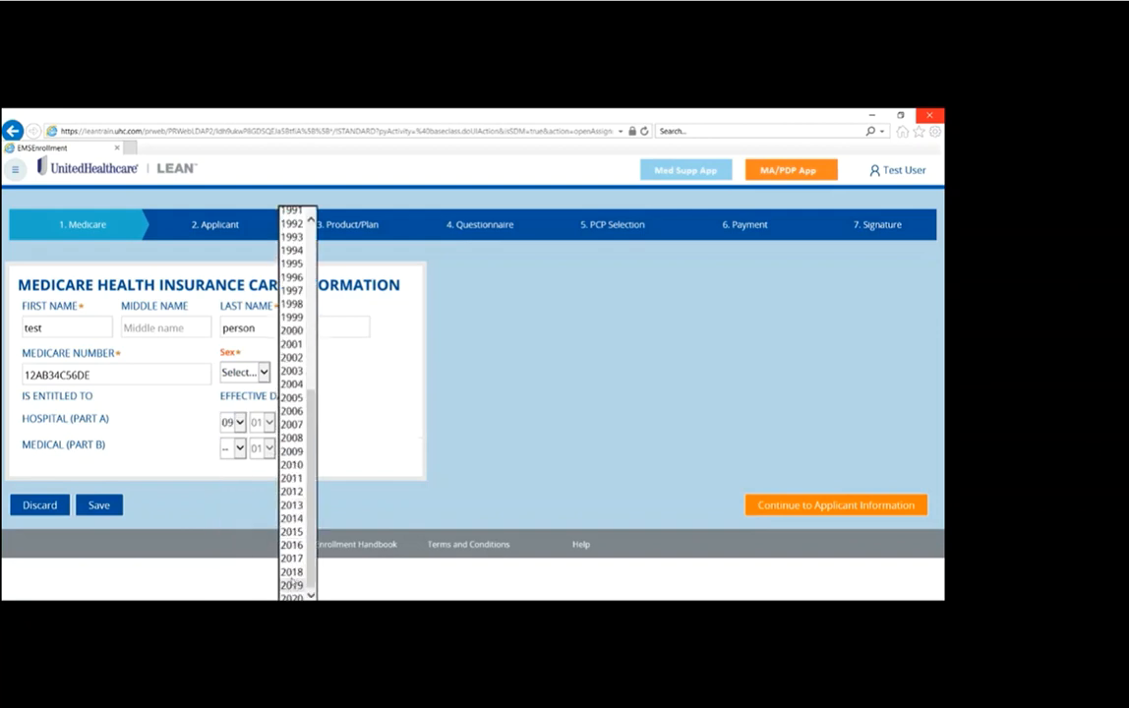
click(292, 572)
Step: Set the Medical (Part B) effective date to month 09 and year 2018
click(232, 422)
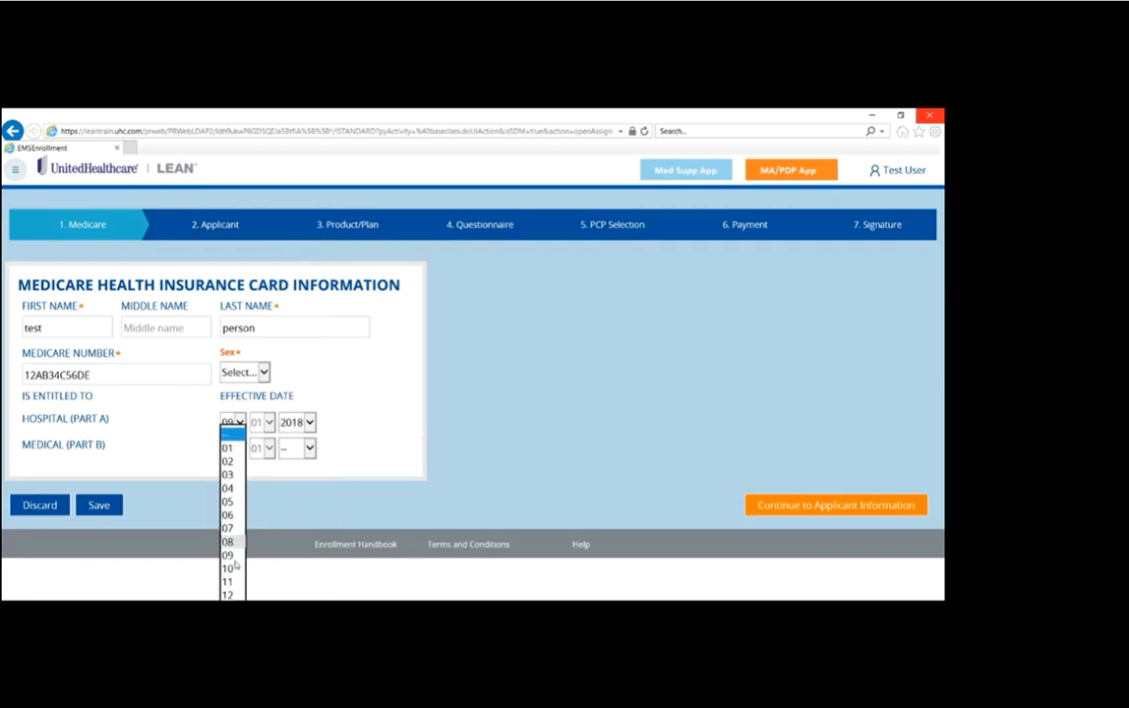
click(235, 556)
click(312, 451)
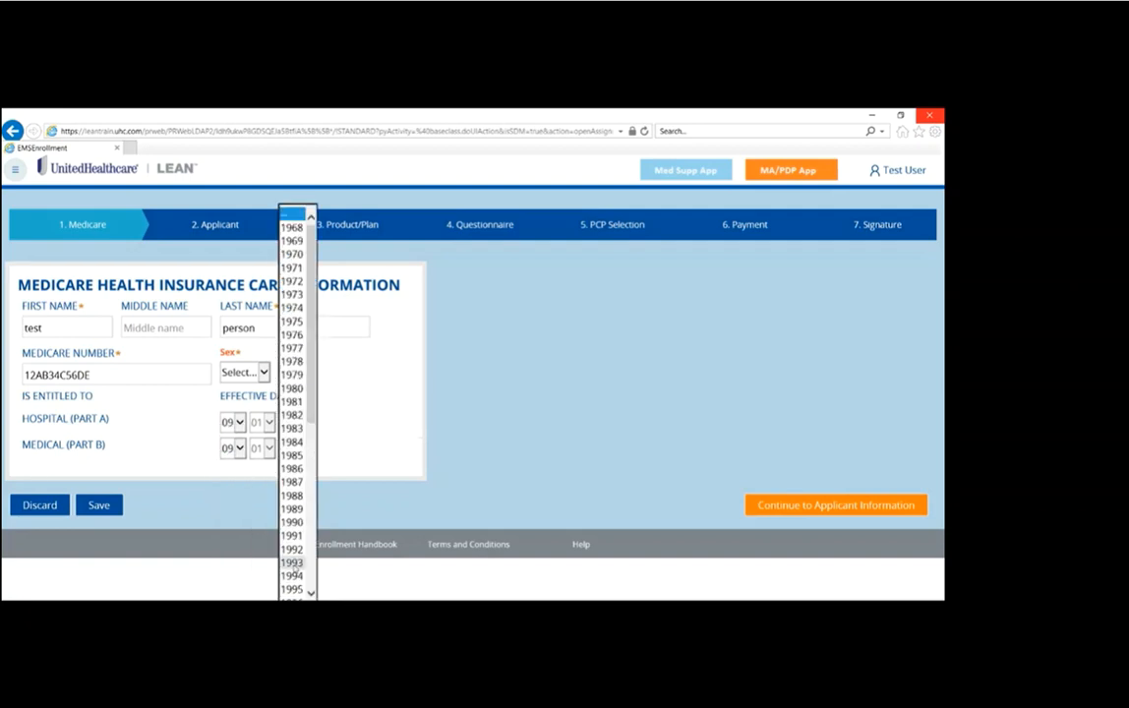
scroll(294, 563, down, 8)
click(294, 574)
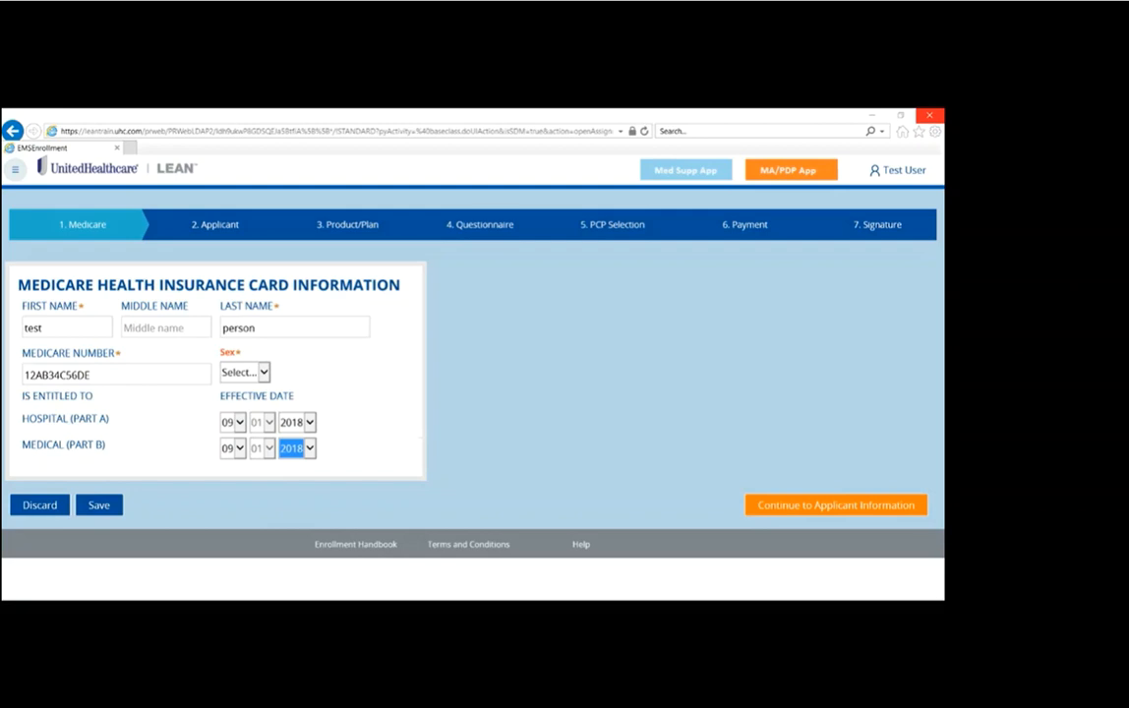
Step: Set the applicant's sex to Male and continue to the applicant information
click(828, 505)
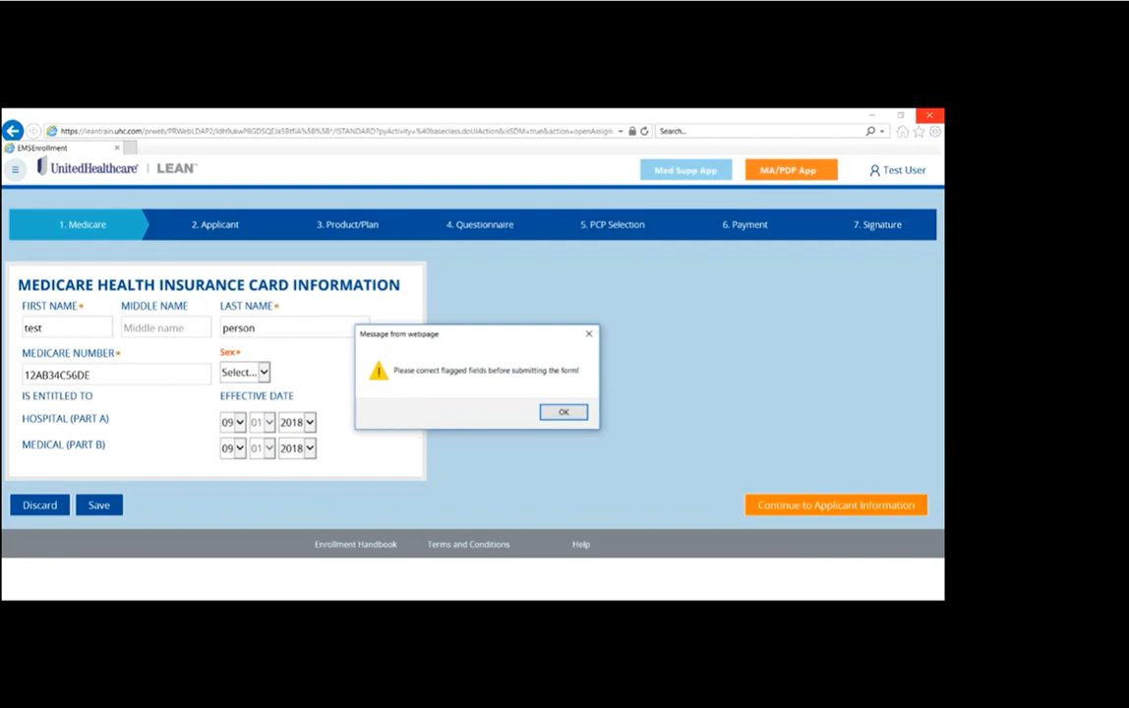
click(563, 412)
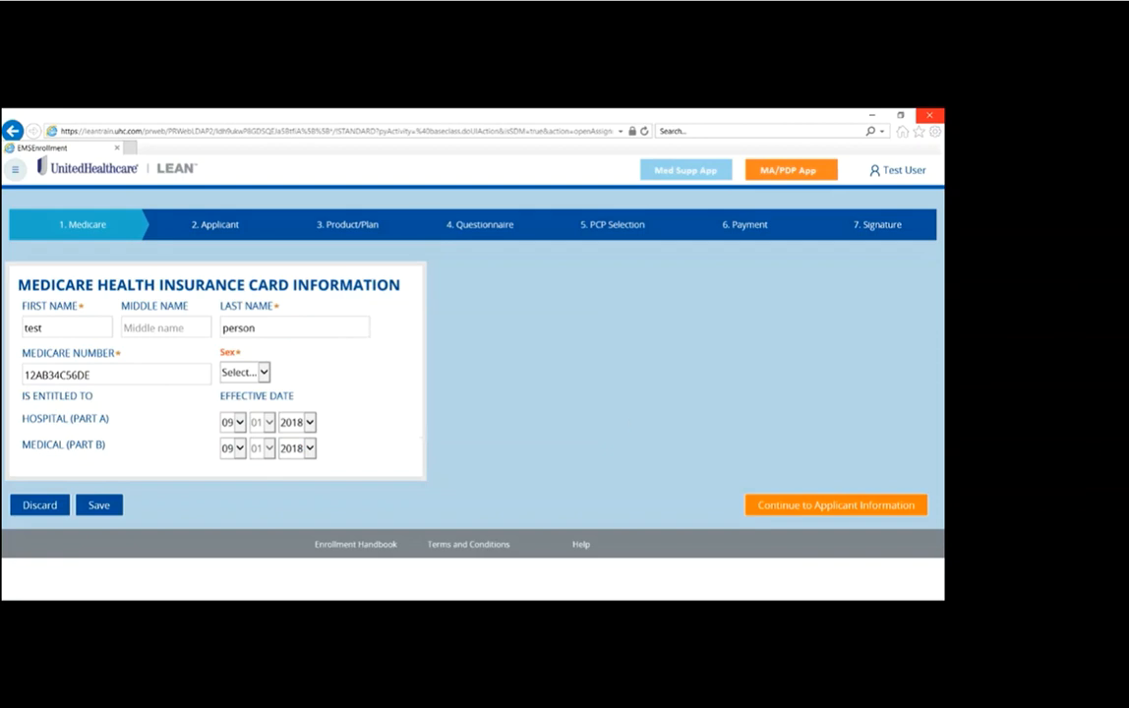
click(258, 373)
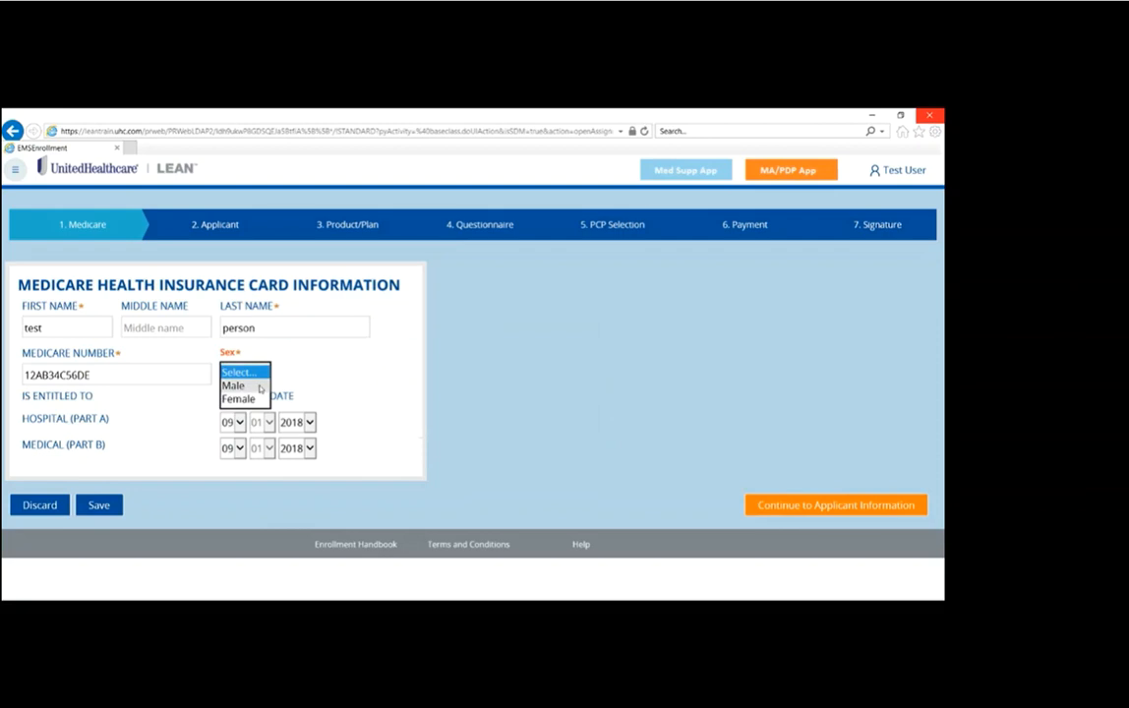
click(261, 389)
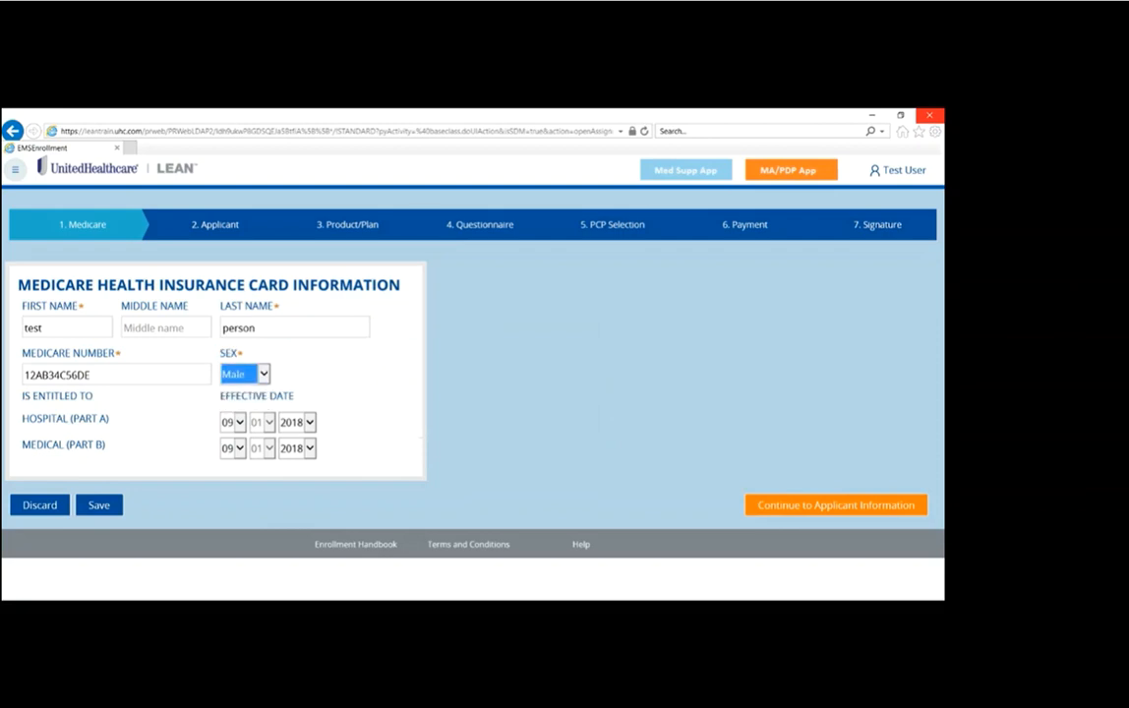
click(836, 505)
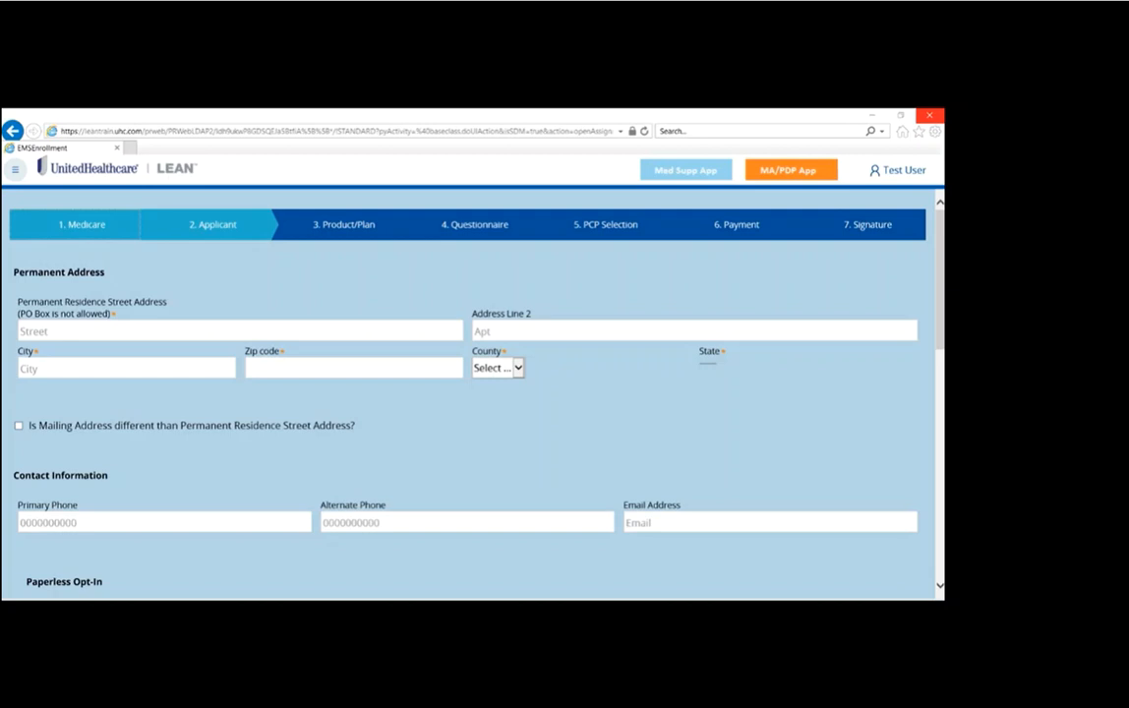
Step: Fill in the permanent residence street address, city and ZIP code for the applicant
click(95, 329)
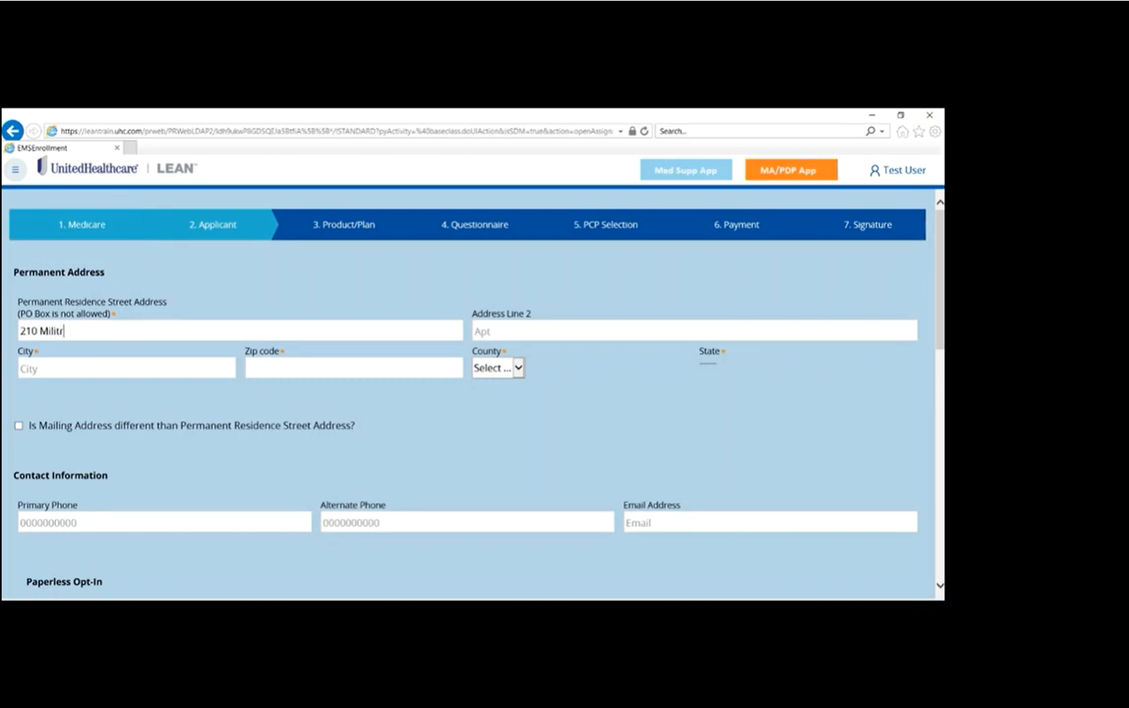
key(Tab)
text(jupiter)
key(Tab)
text(33458)
key(Tab)
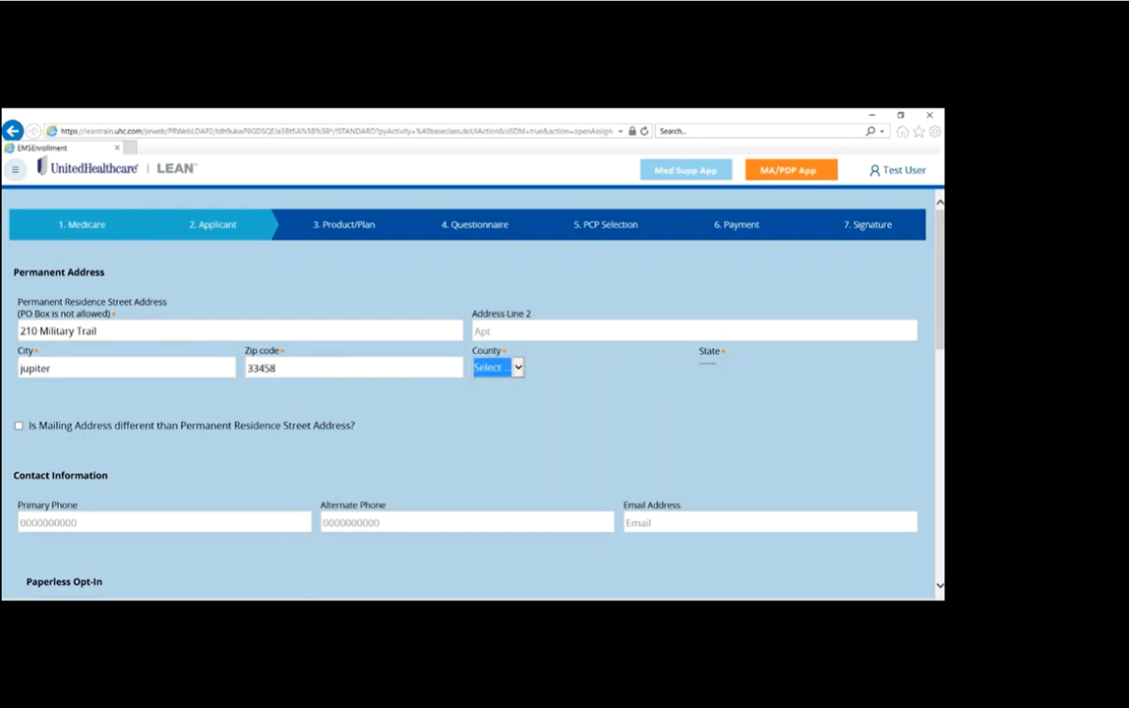
Step: Select the county that matches the applicant's permanent address
key(Down)
key(Up)
key(Down)
click(534, 368)
click(504, 382)
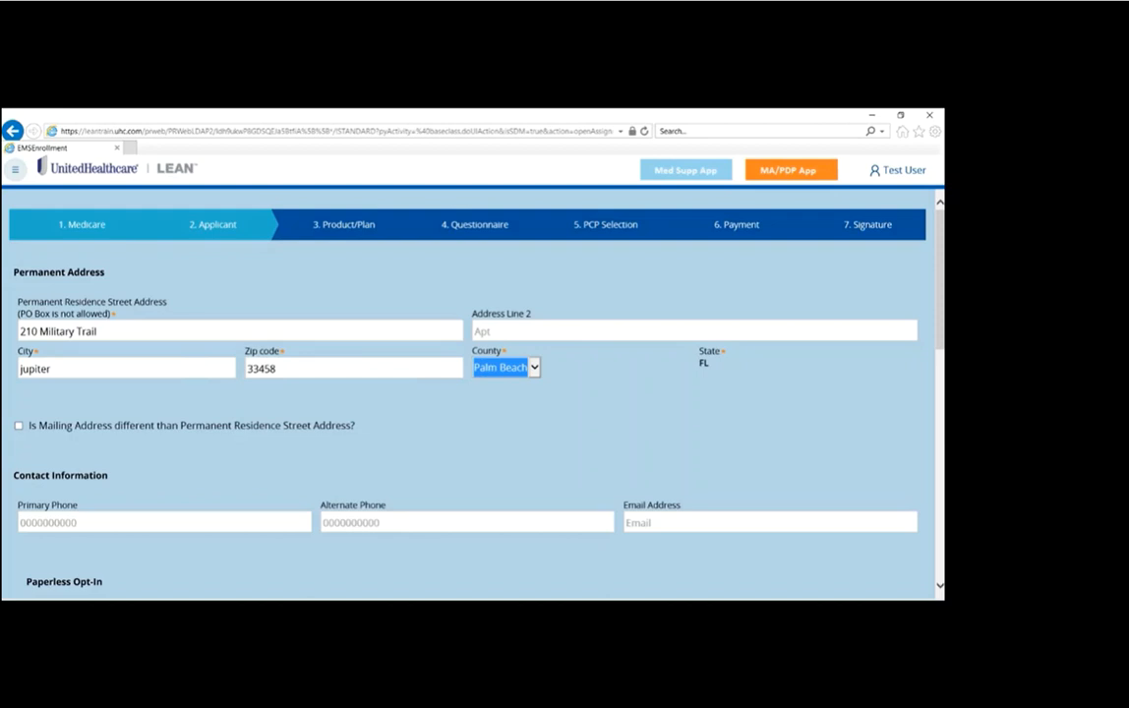
key(Tab)
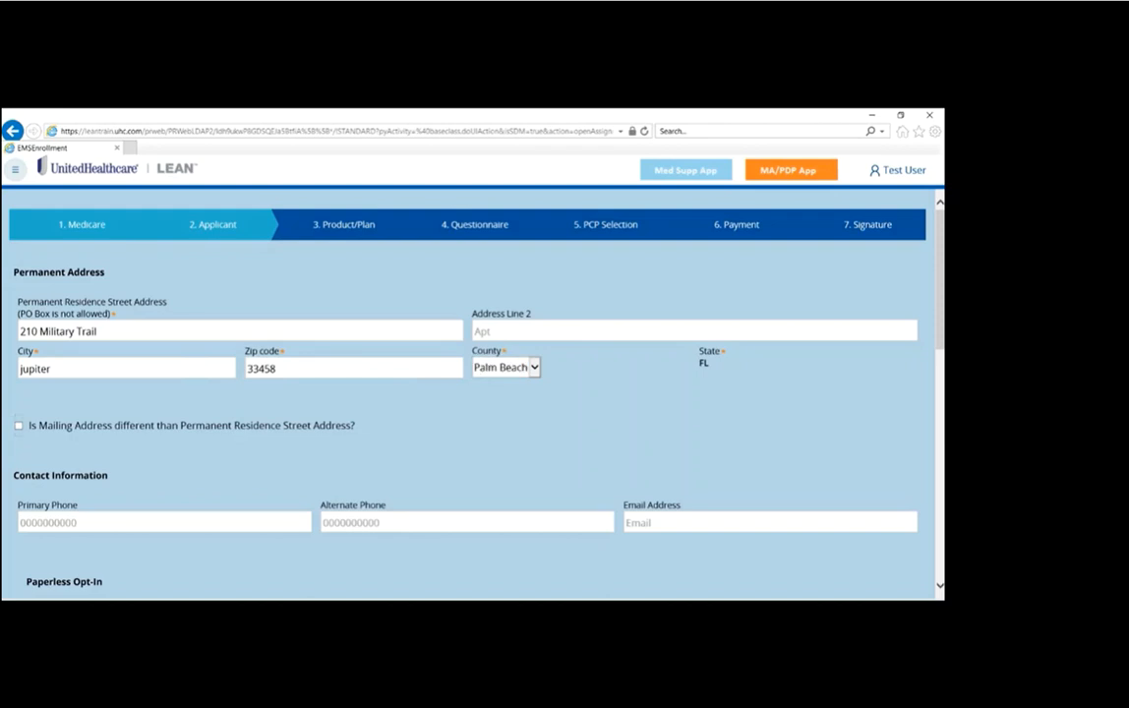
Step: Mark the mailing address as different to view its extra fields, and clear that option again
key(space)
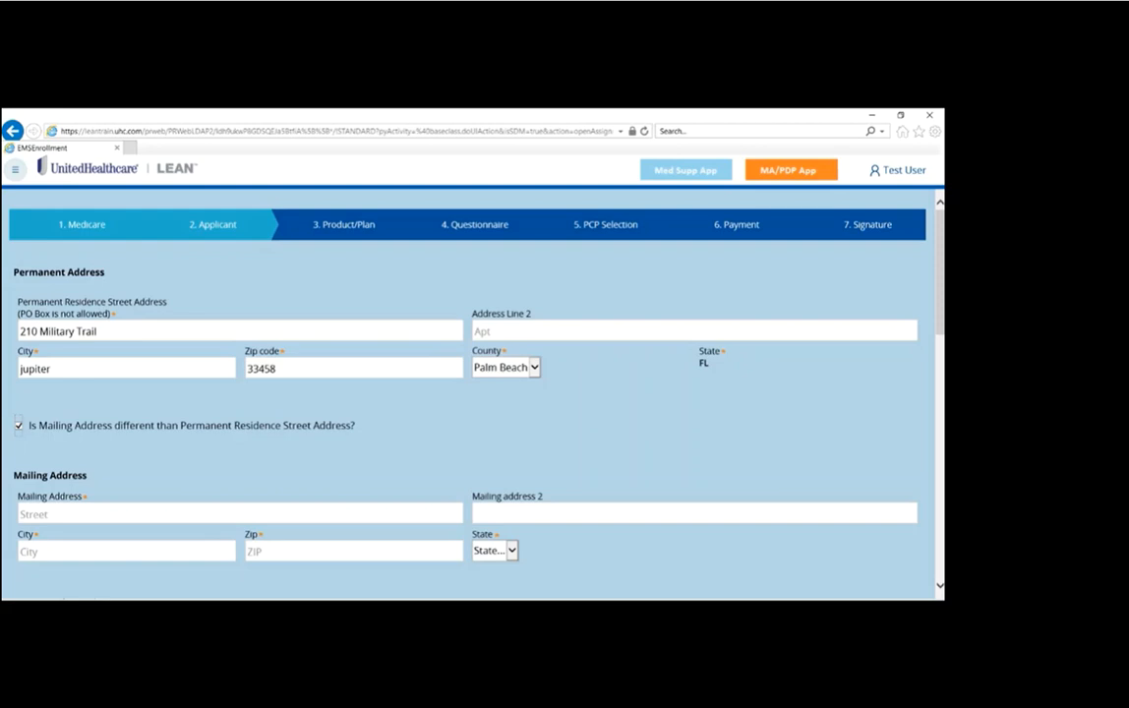
scroll(885, 295, down, 3)
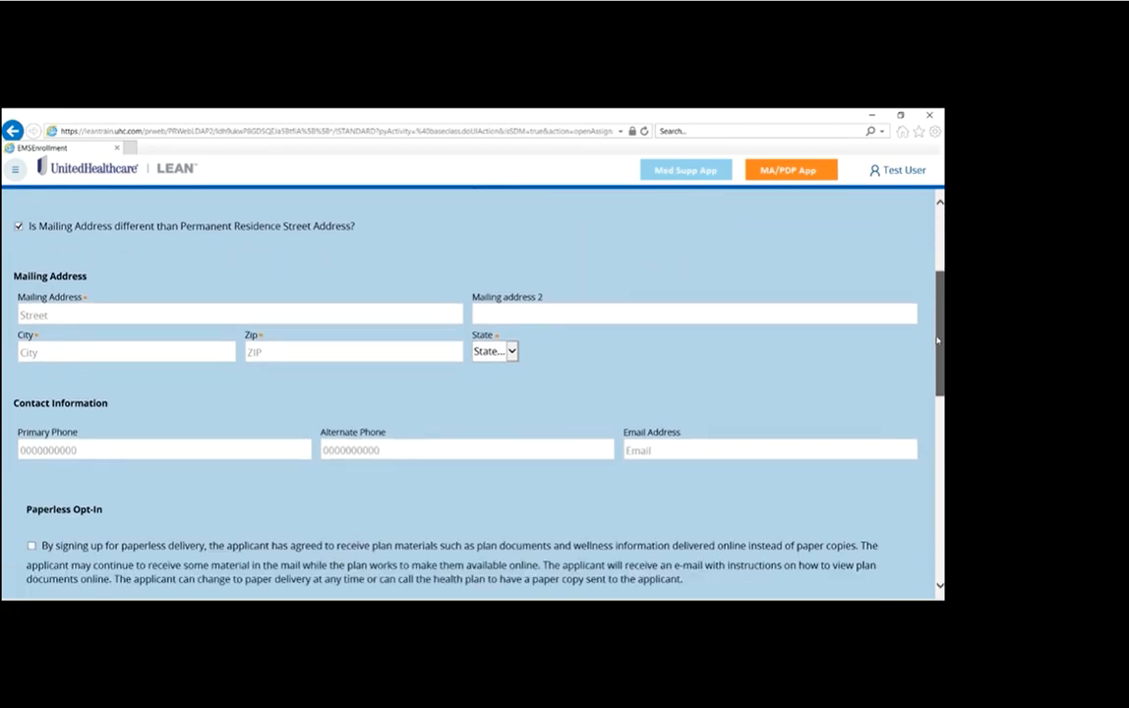
scroll(937, 340, down, 2)
scroll(247, 283, up, 3)
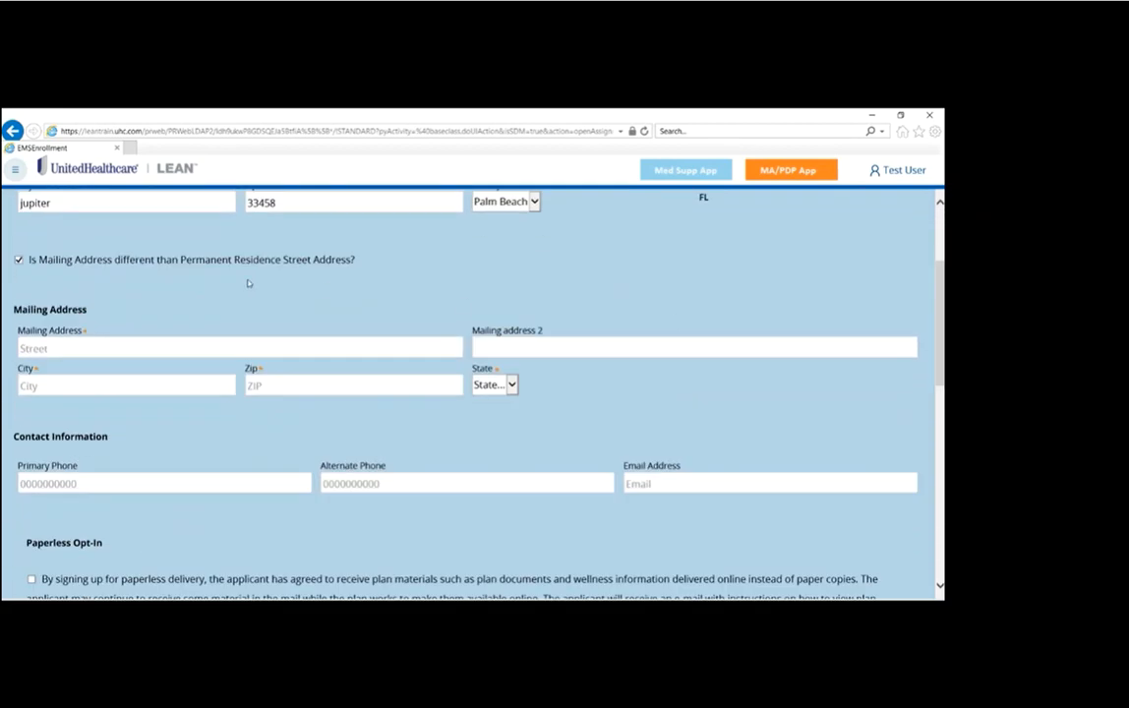
click(271, 260)
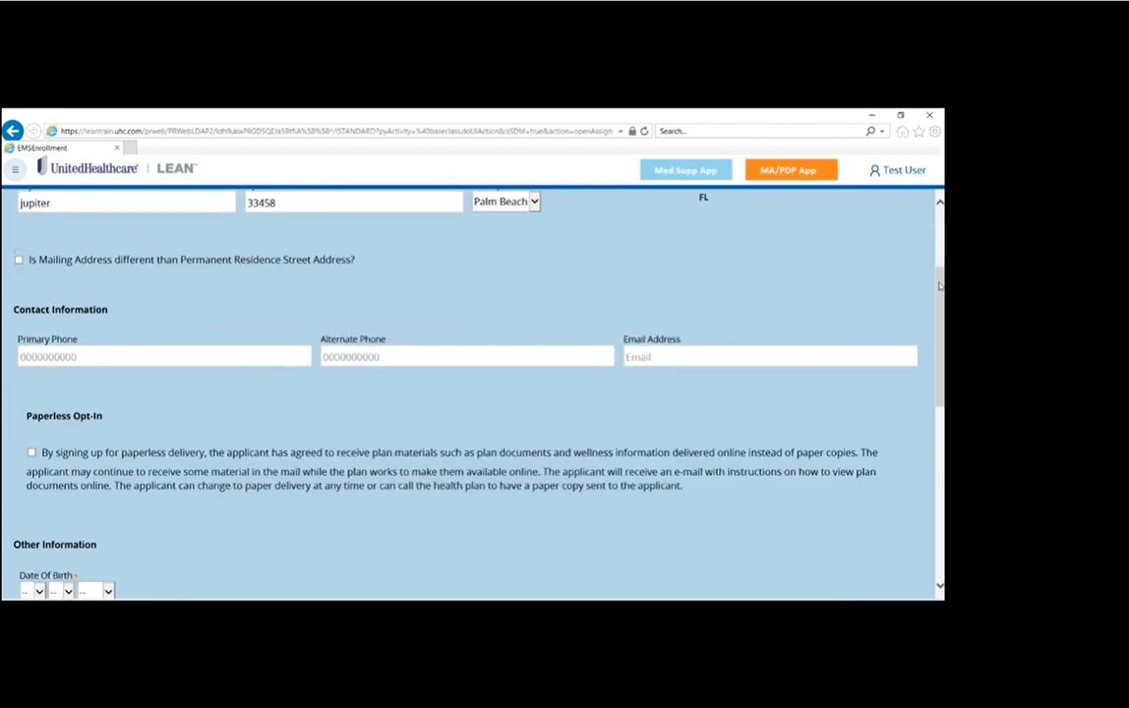
Step: Enter the applicant's primary phone number in the contact information, skipping the alternate phone
scroll(939, 286, down, 1)
click(148, 314)
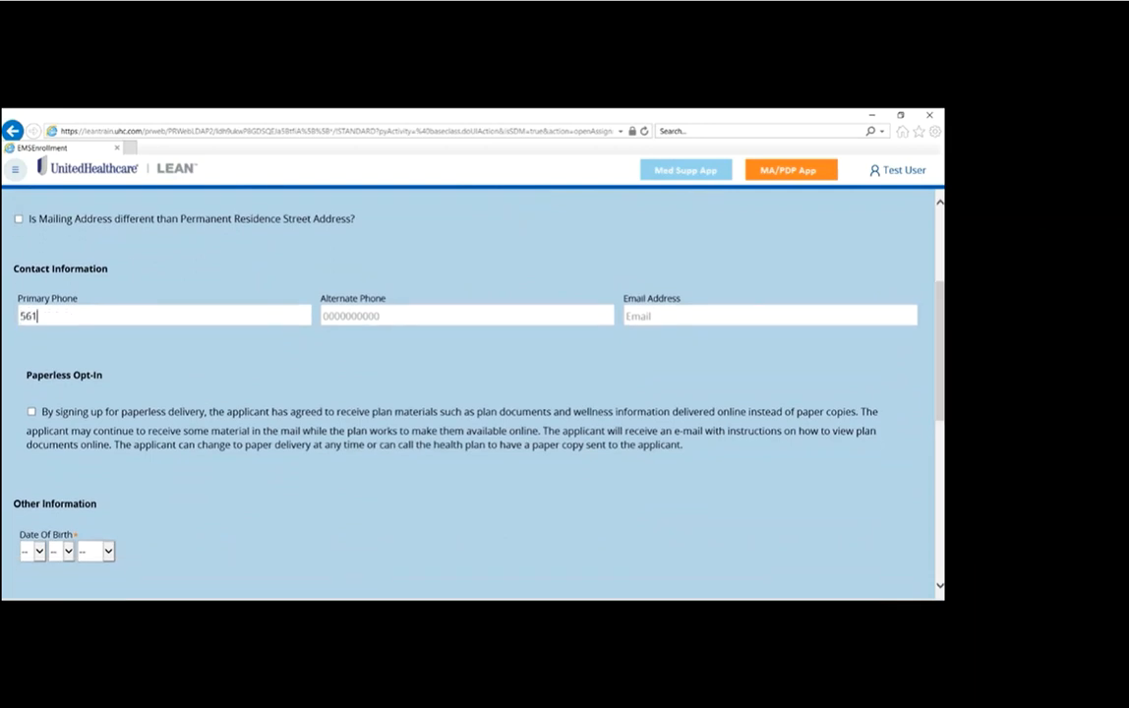
key(Tab)
key(Tab)
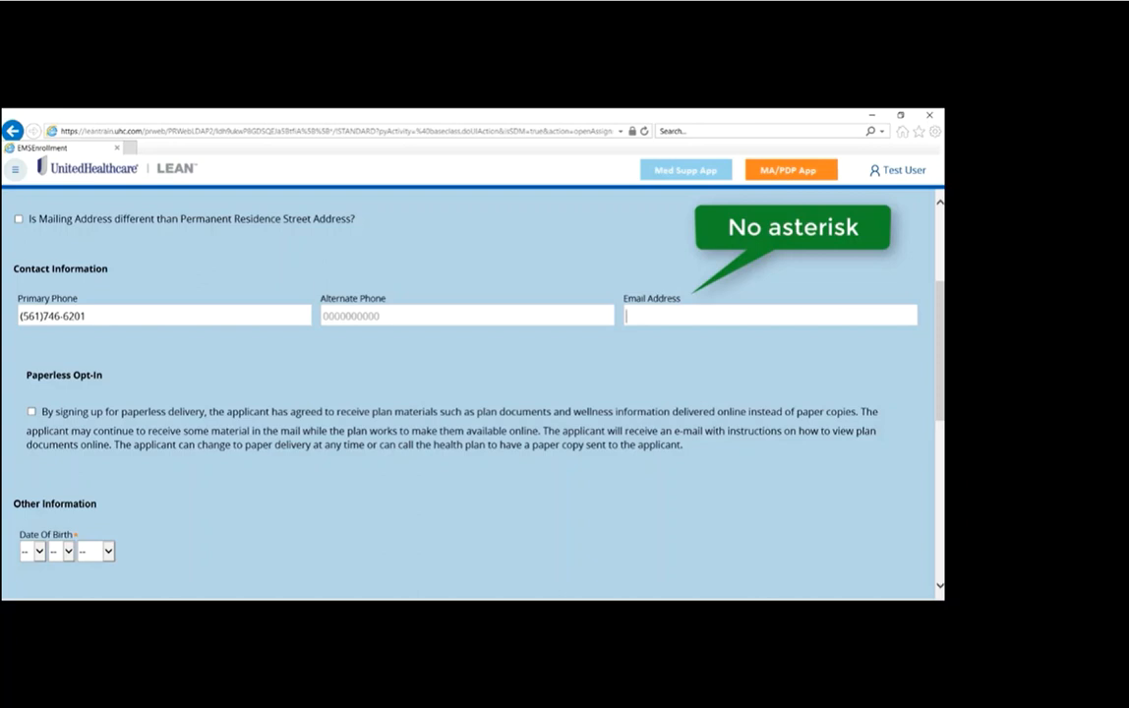
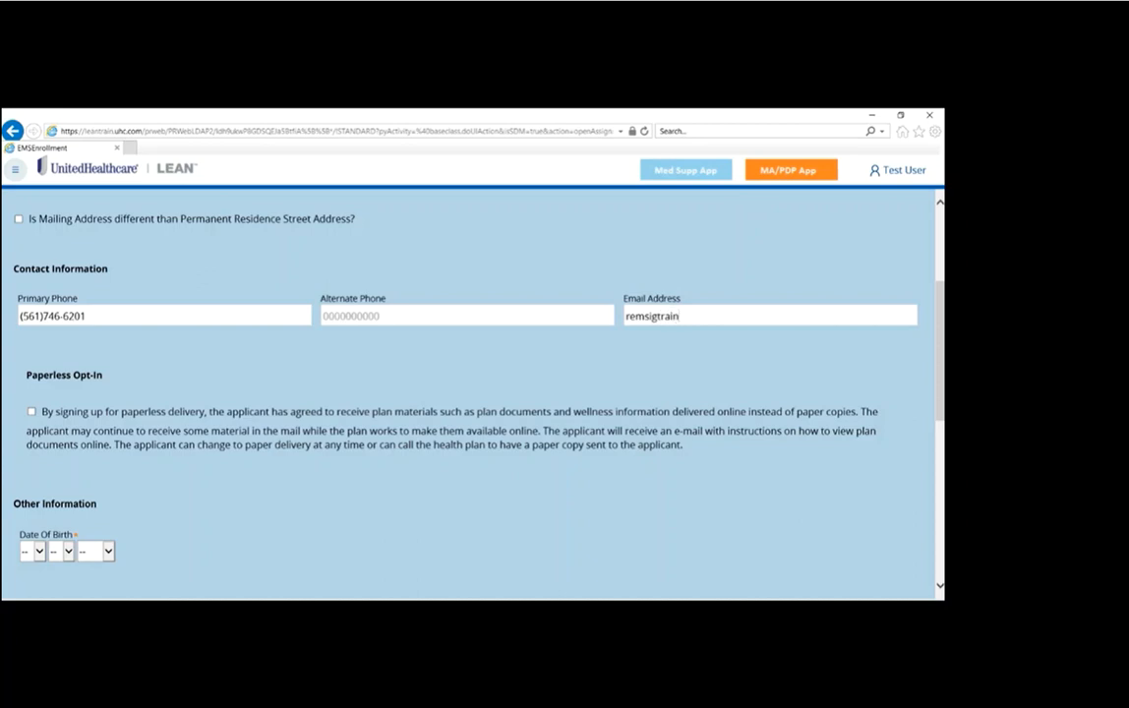
Step: Fill in the applicant's email address and opt in to paperless delivery
click(552, 405)
key(Tab)
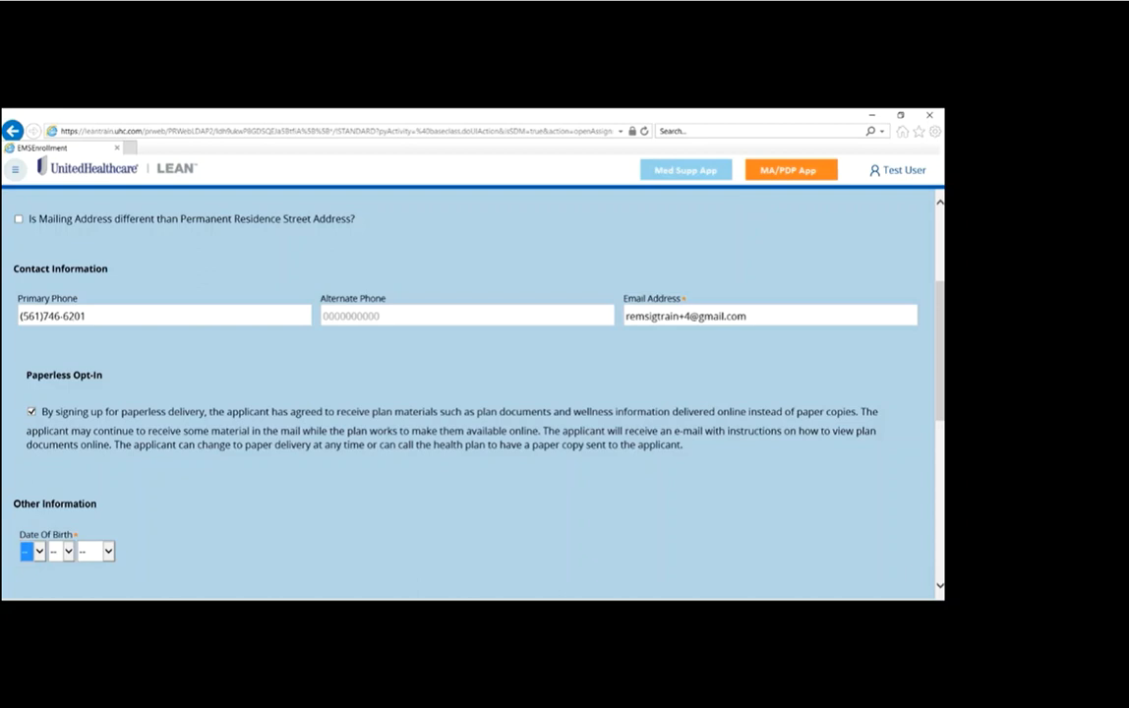
Step: Enter the month, day and year of the applicant's date of birth
key(0)
key(Tab)
key(2)
key(0)
key(Tab)
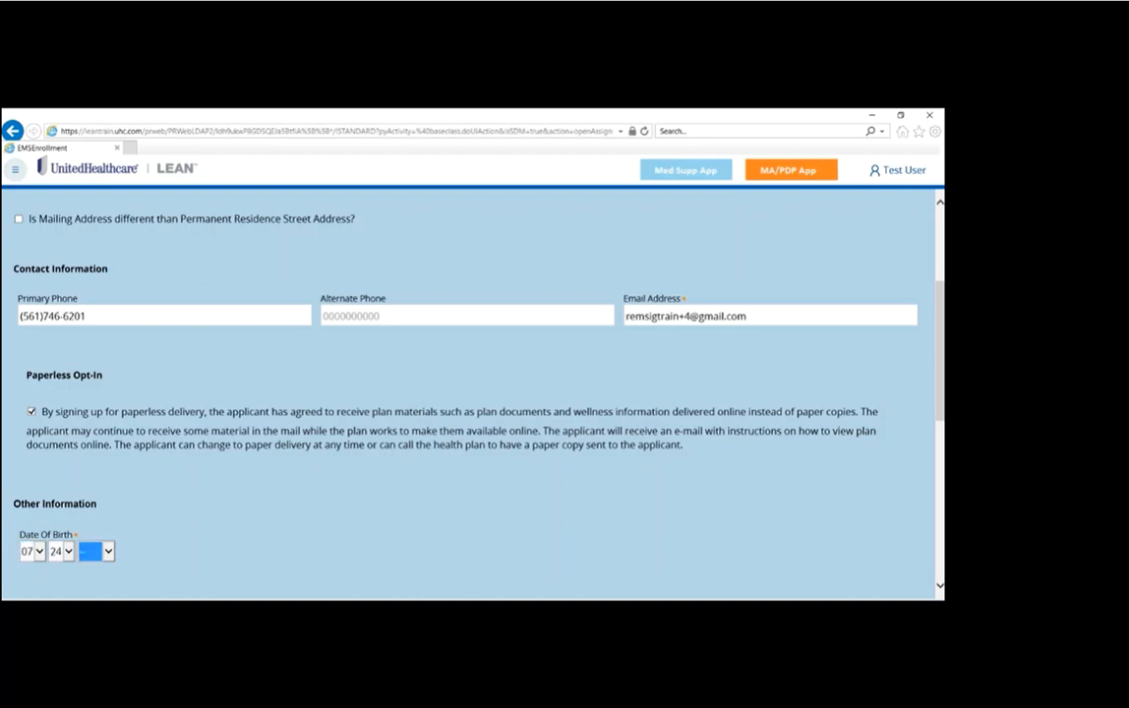
key(1)
key(9)
key(5)
key(Tab)
key(Tab)
key(Tab)
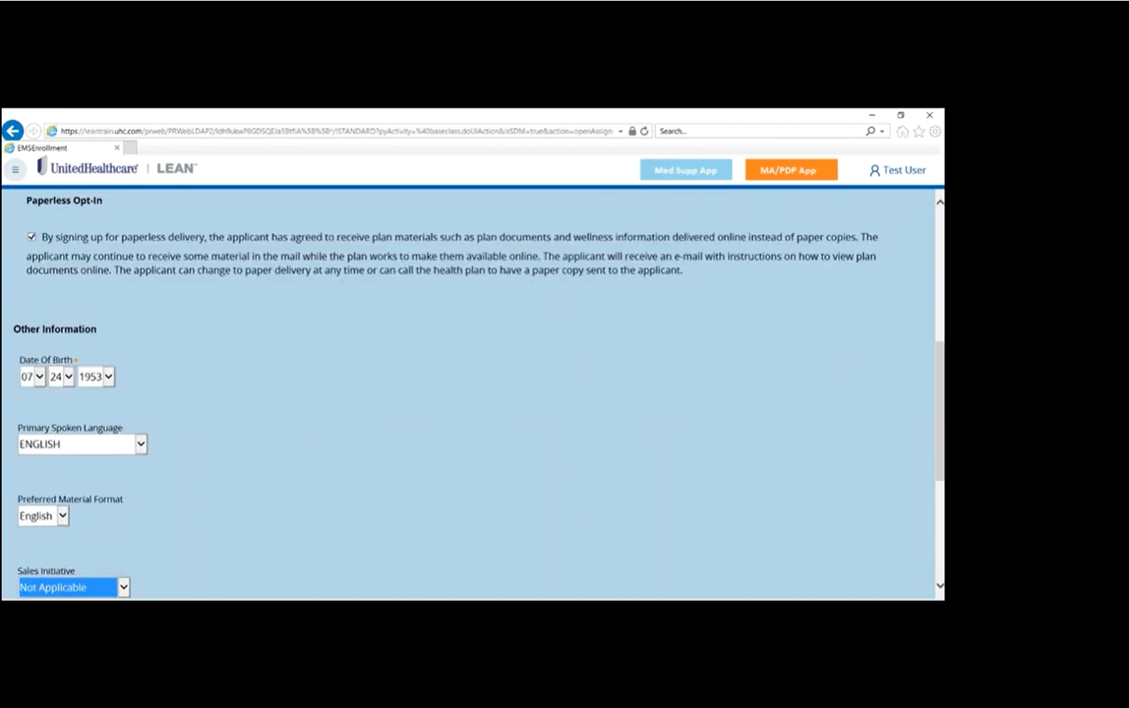
Step: Review the Authorized Representative information at the end of the applicant page and continue to plan selection
key(Tab)
key(Tab)
key(Tab)
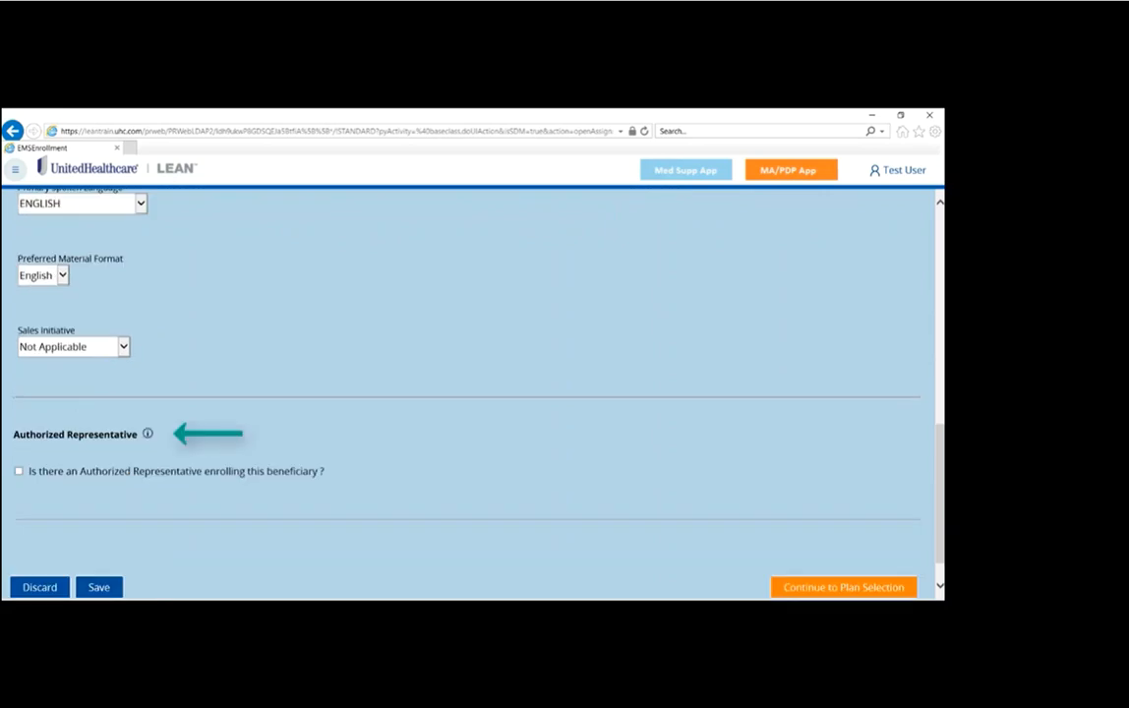
mouse_move(148, 433)
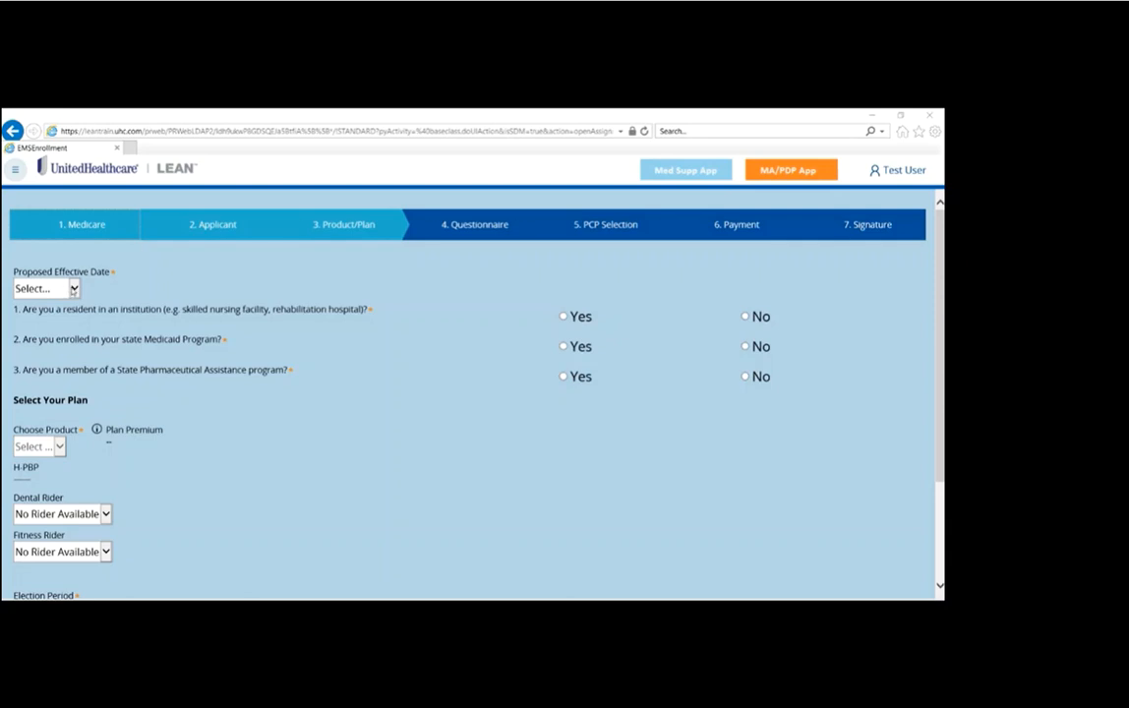
Step: Set the proposed effective date to 09/01/2018 and answer No to the institution, Medicaid and State Pharmaceutical Assistance questions
click(72, 288)
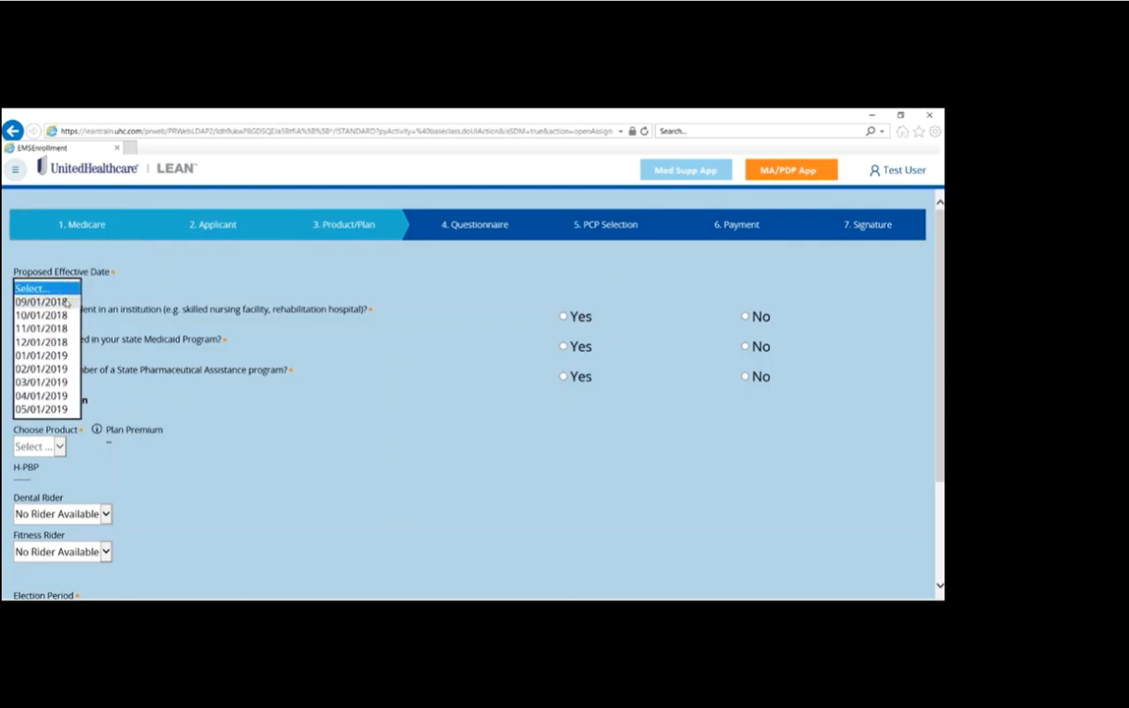
click(65, 302)
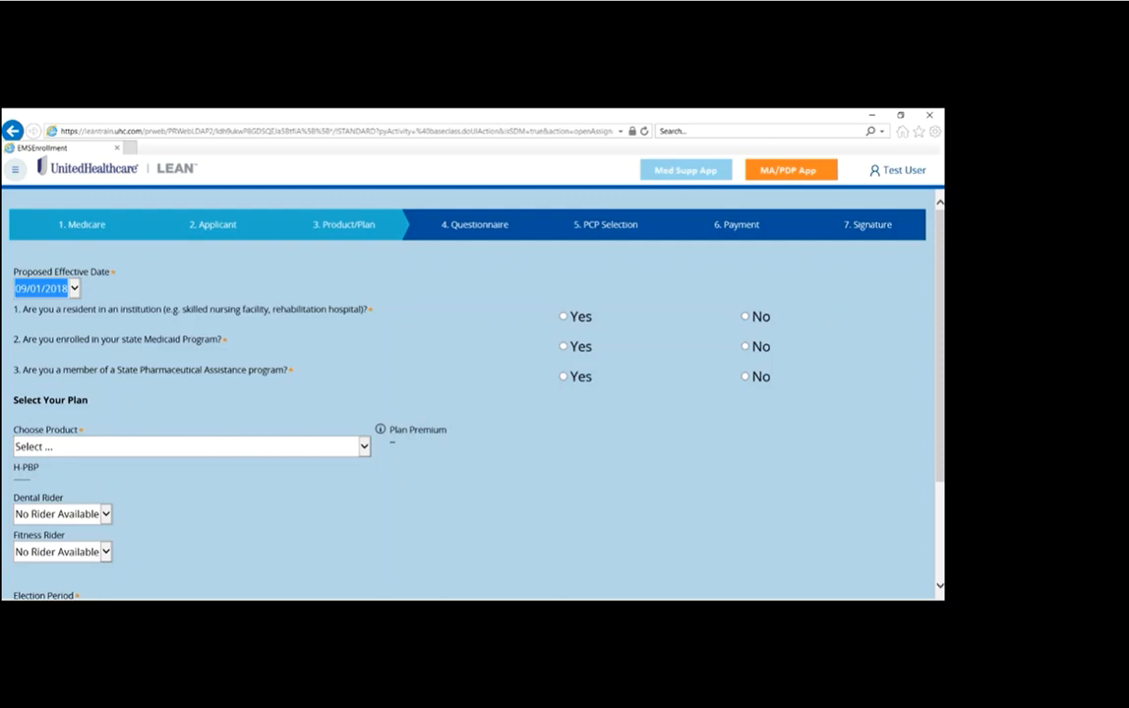
click(745, 316)
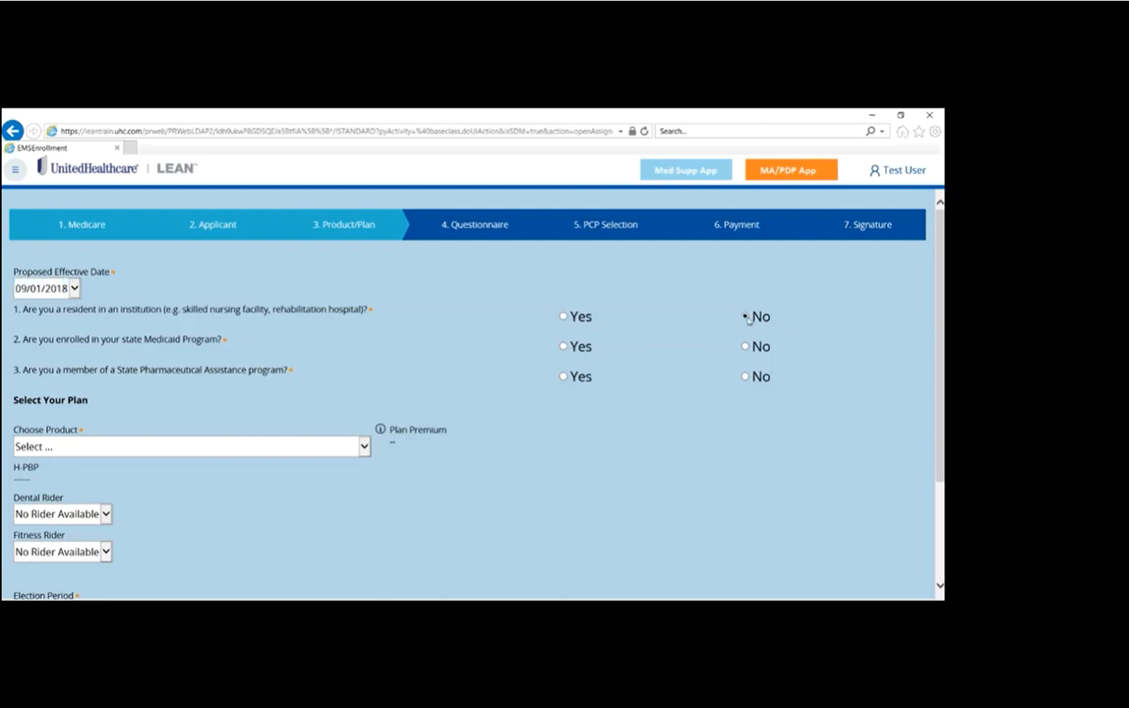
click(563, 346)
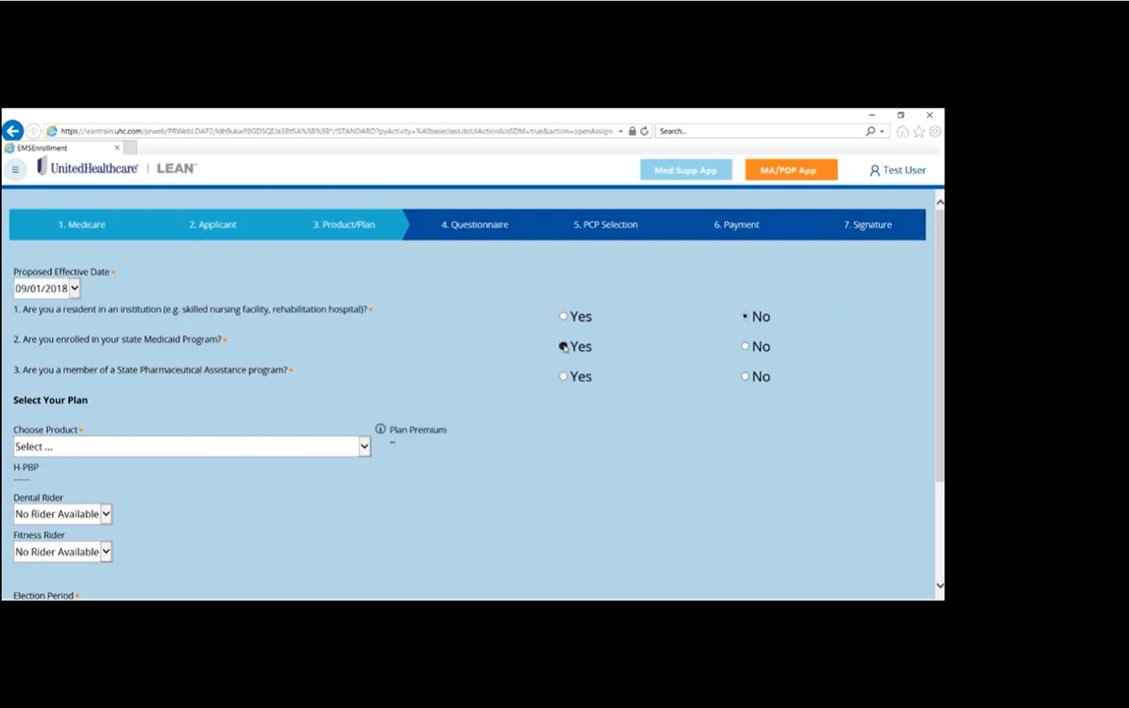
click(746, 346)
click(745, 377)
Step: Choose the product IND - AARP MedicareComplete Choice Plan 2 (Regional PPO) (MAPD) for the applicant
click(364, 447)
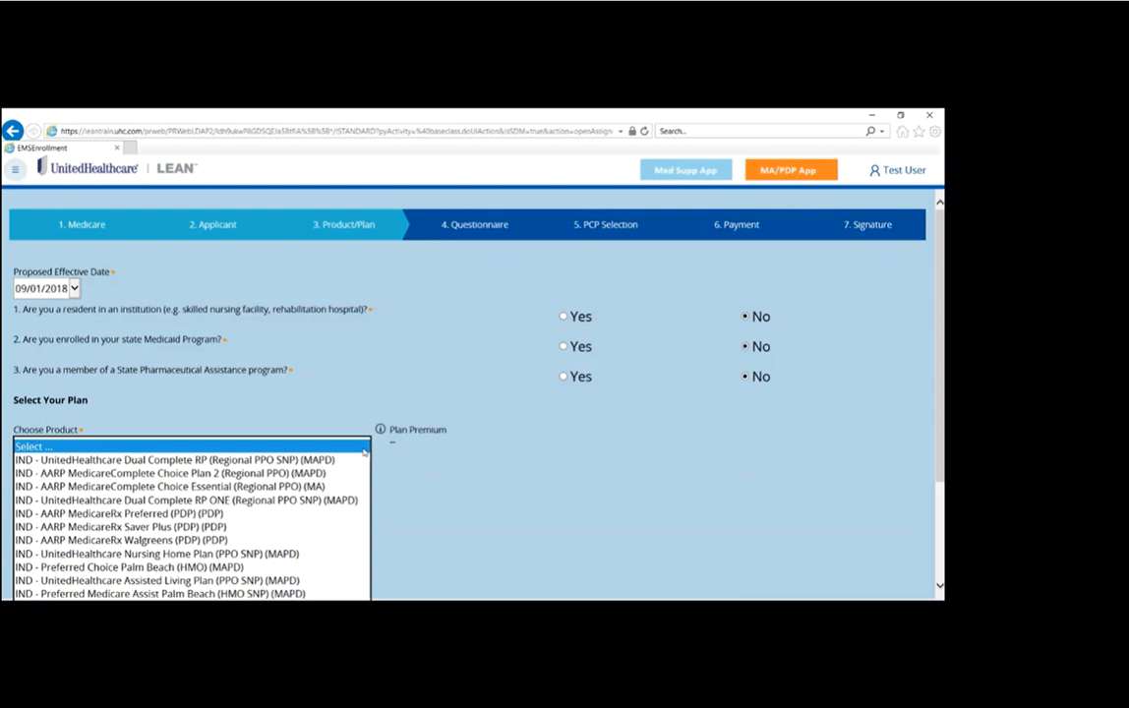
click(340, 473)
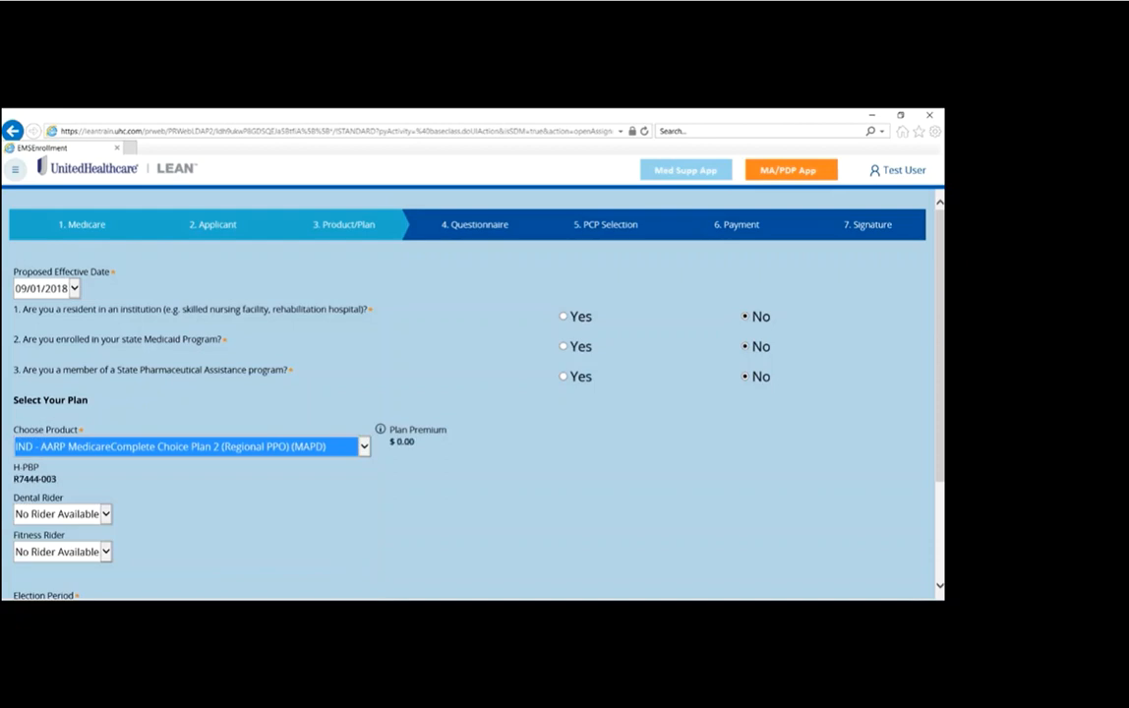
Step: Open the Election Period Worksheet for reference and set the election period to SEP
drag(940, 330, 940, 432)
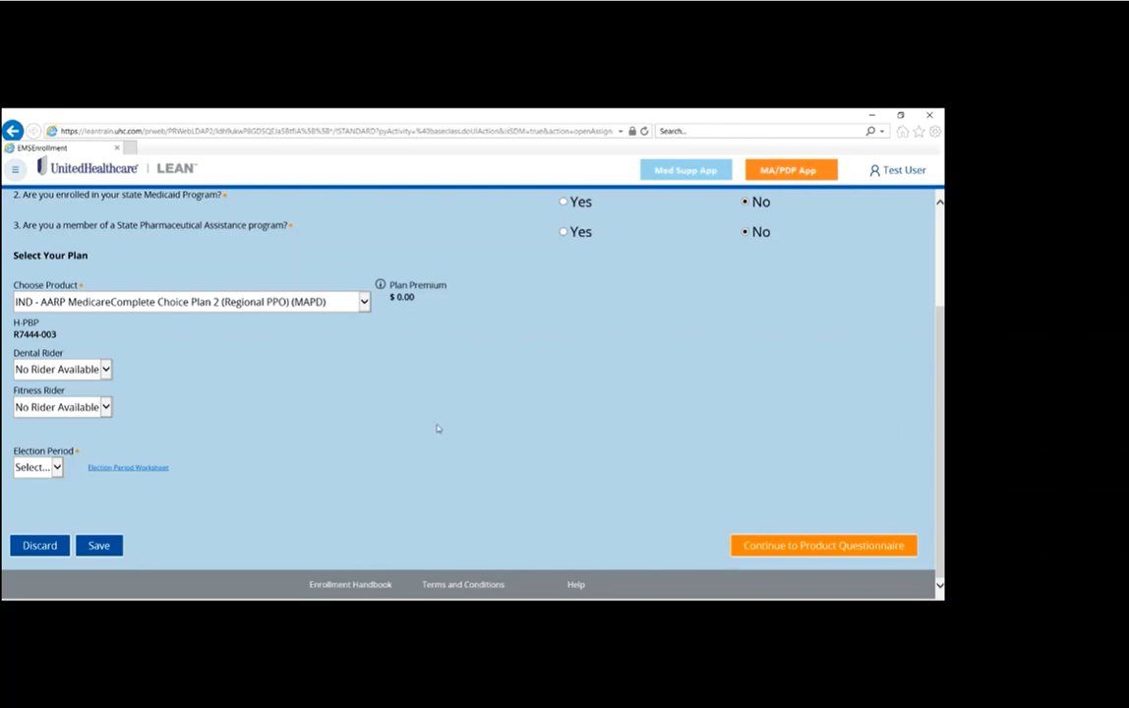
click(51, 468)
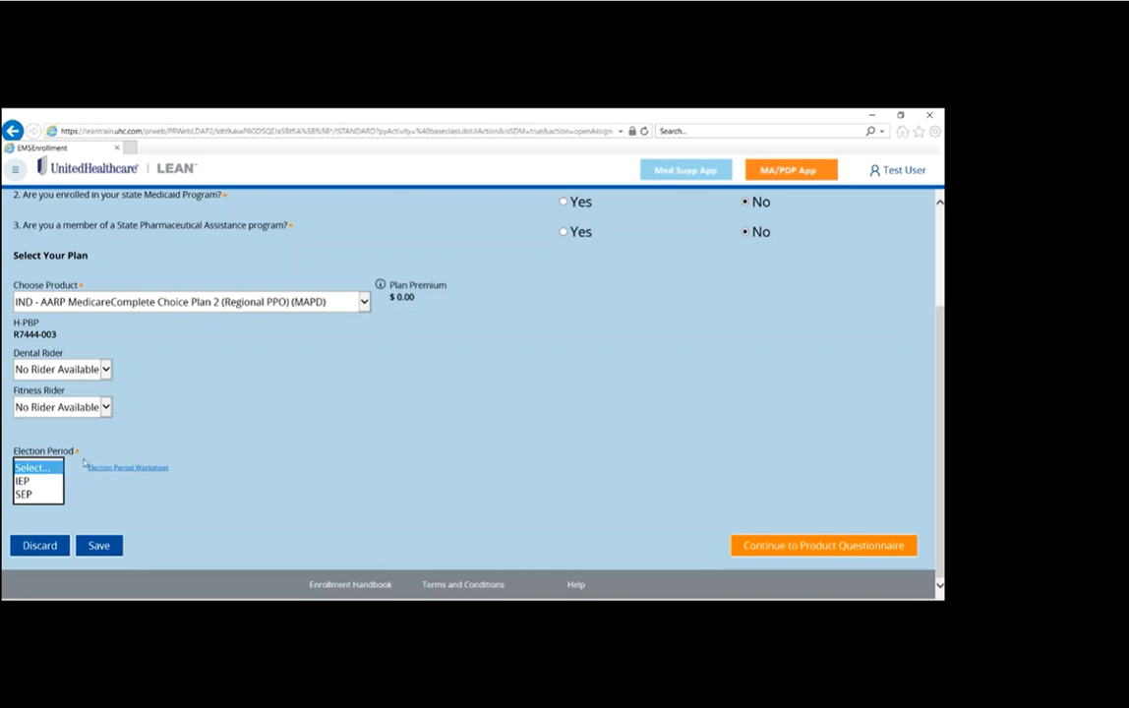
click(156, 469)
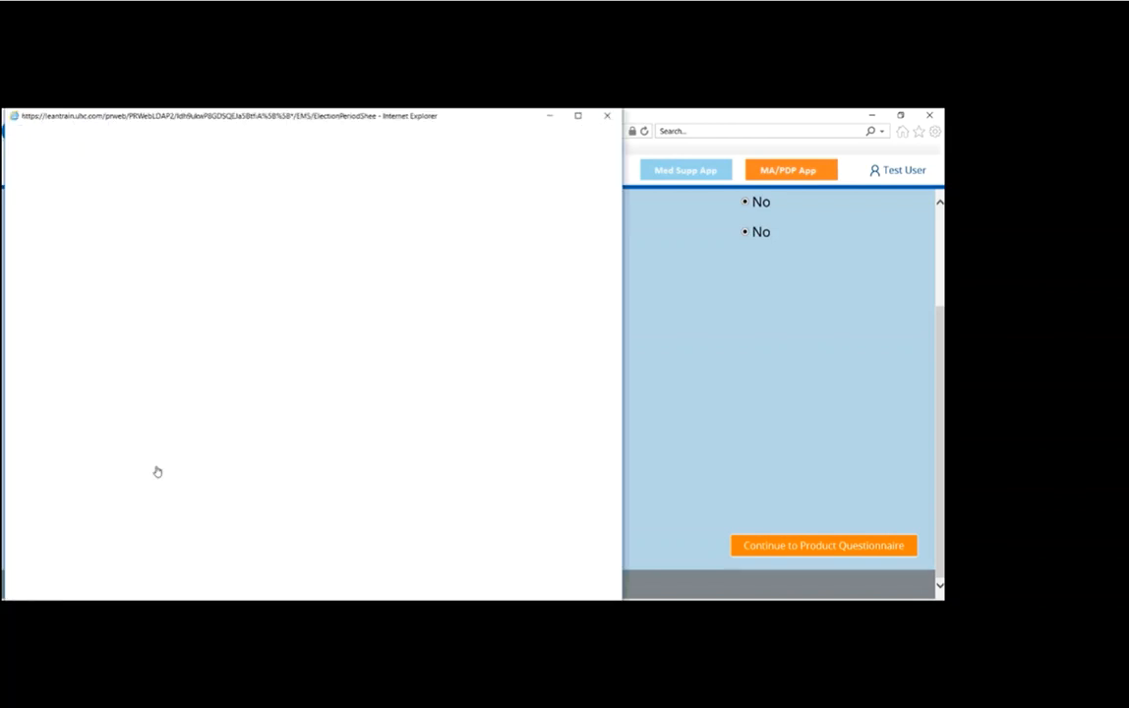
click(57, 469)
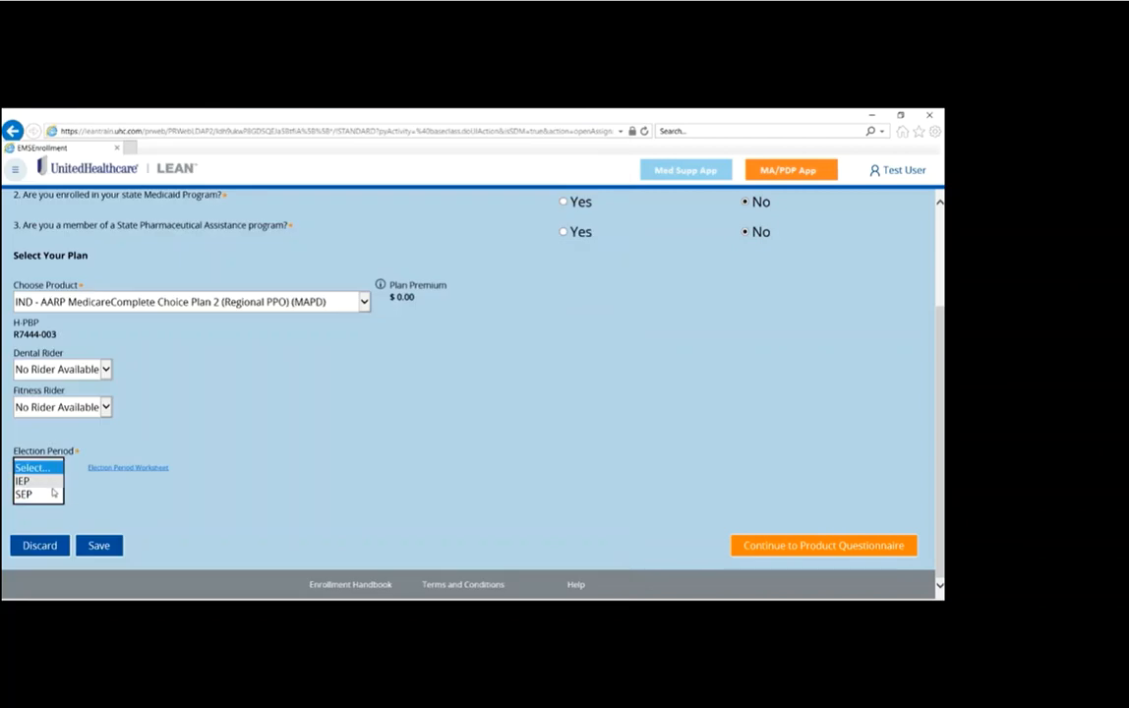
click(54, 492)
key(Return)
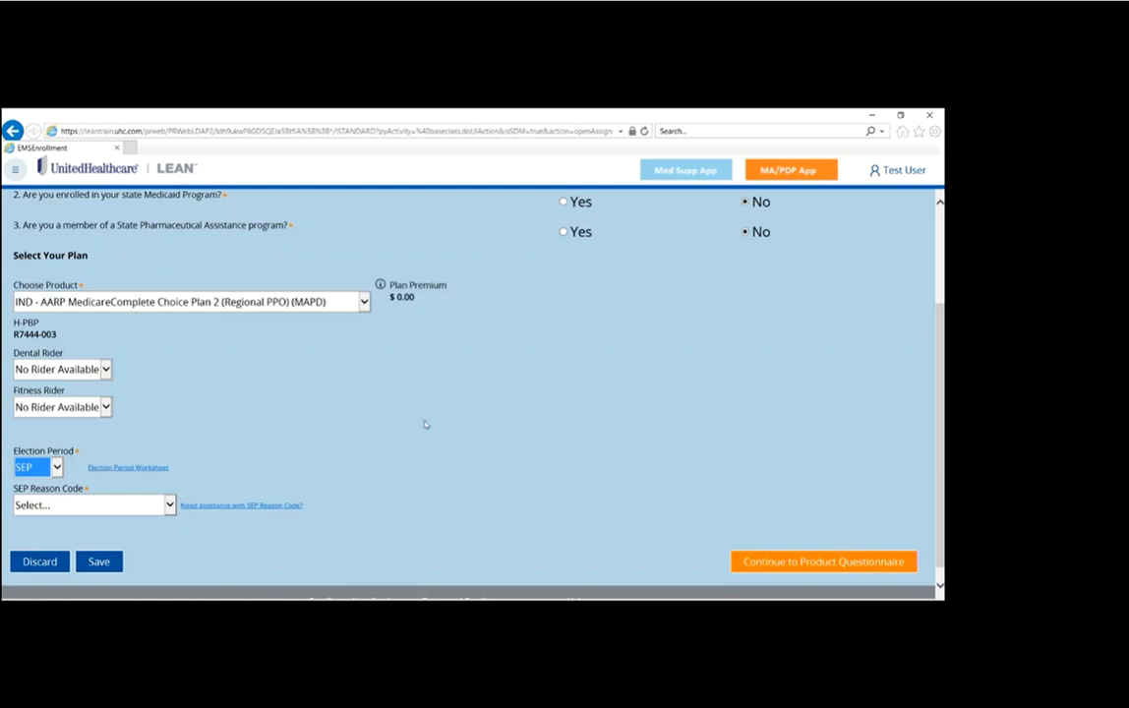
Step: Set the SEP reason code to Invol. Loss of Creditable Cvg dated 09/01/2018 and continue to the product questionnaire
click(162, 505)
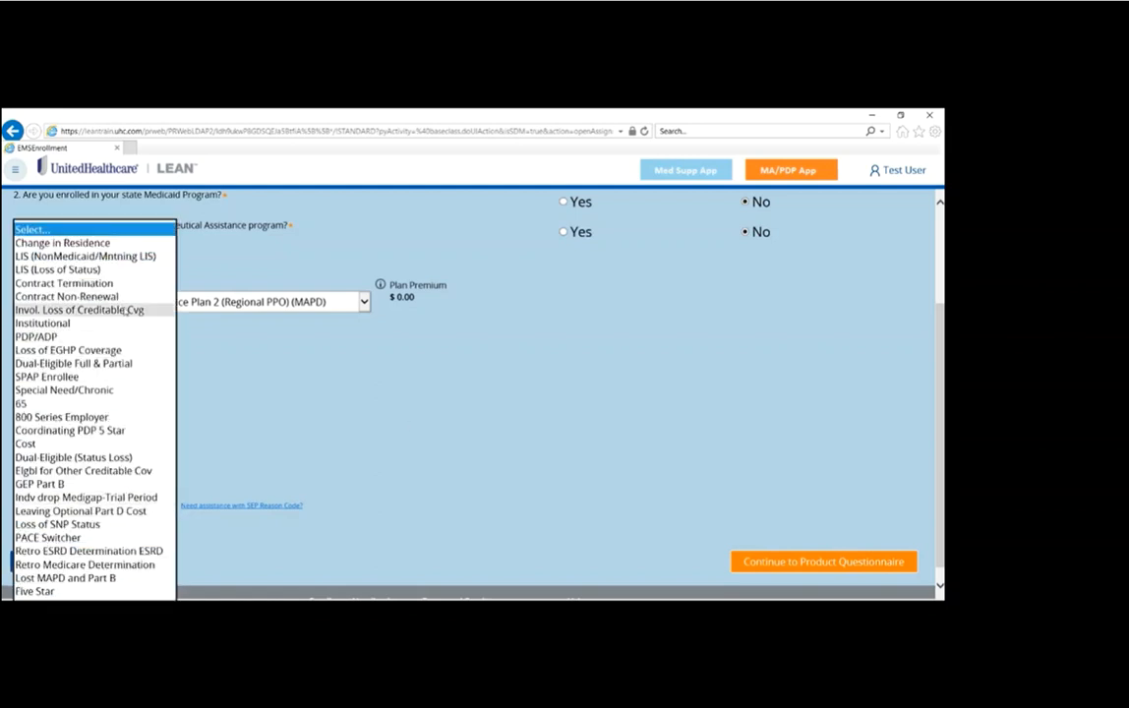
click(88, 310)
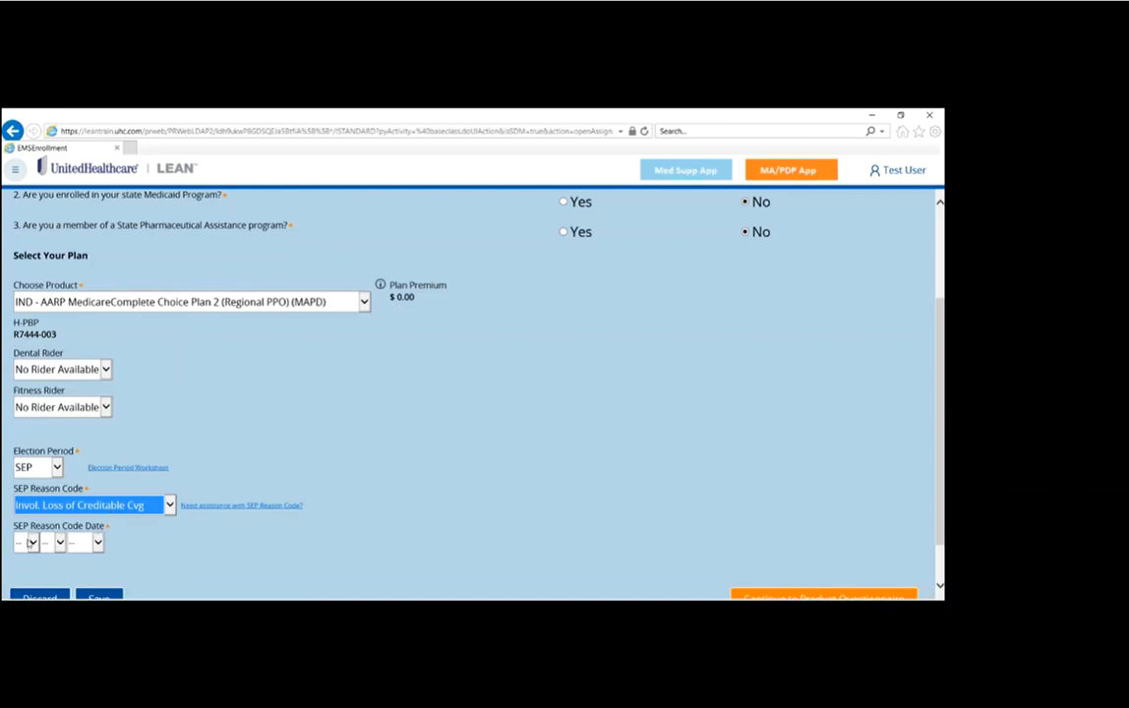
click(32, 544)
click(25, 553)
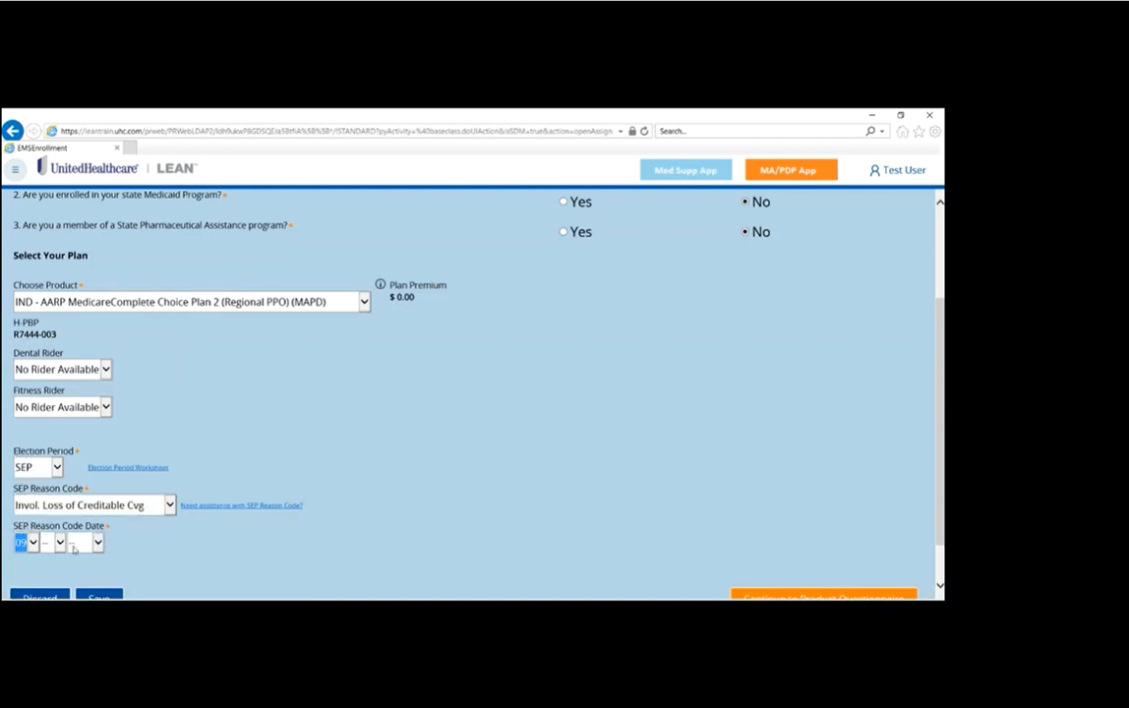
click(59, 542)
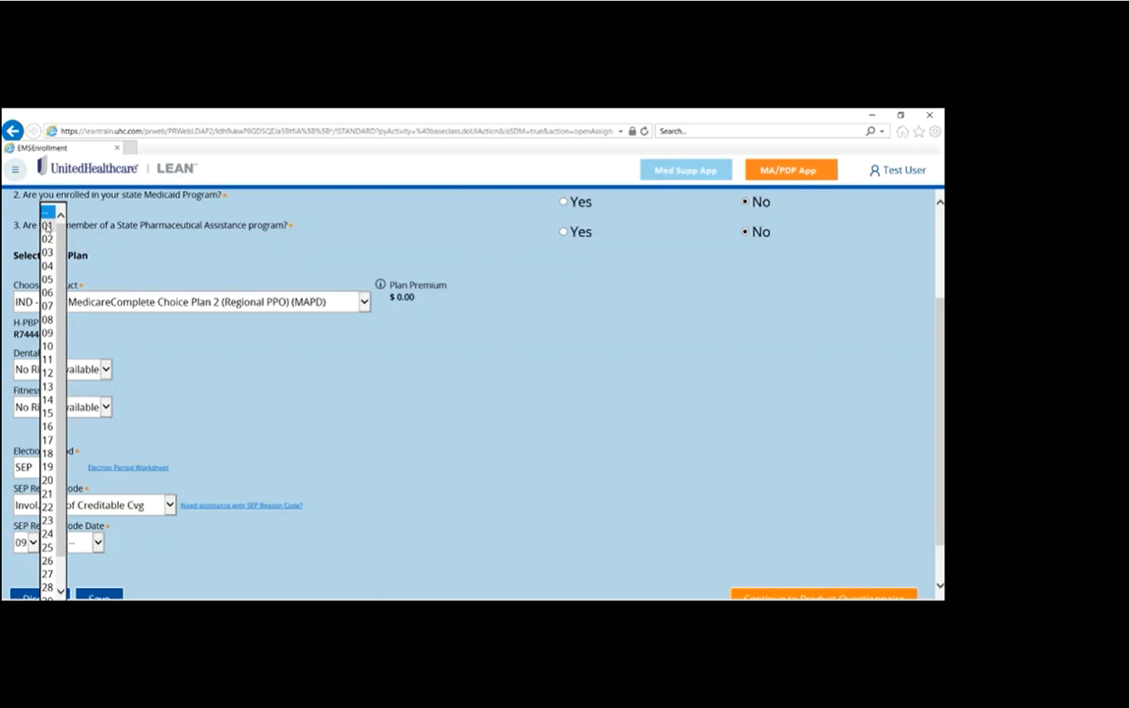
click(58, 224)
click(90, 542)
scroll(93, 553, down, 7)
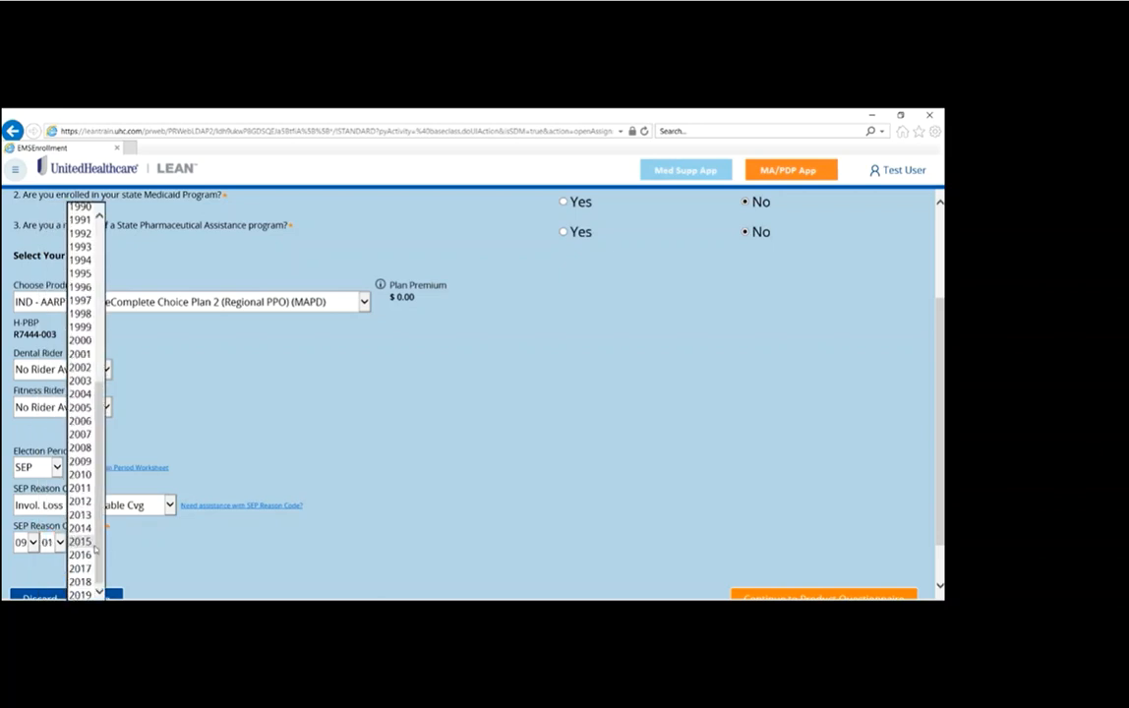
click(83, 582)
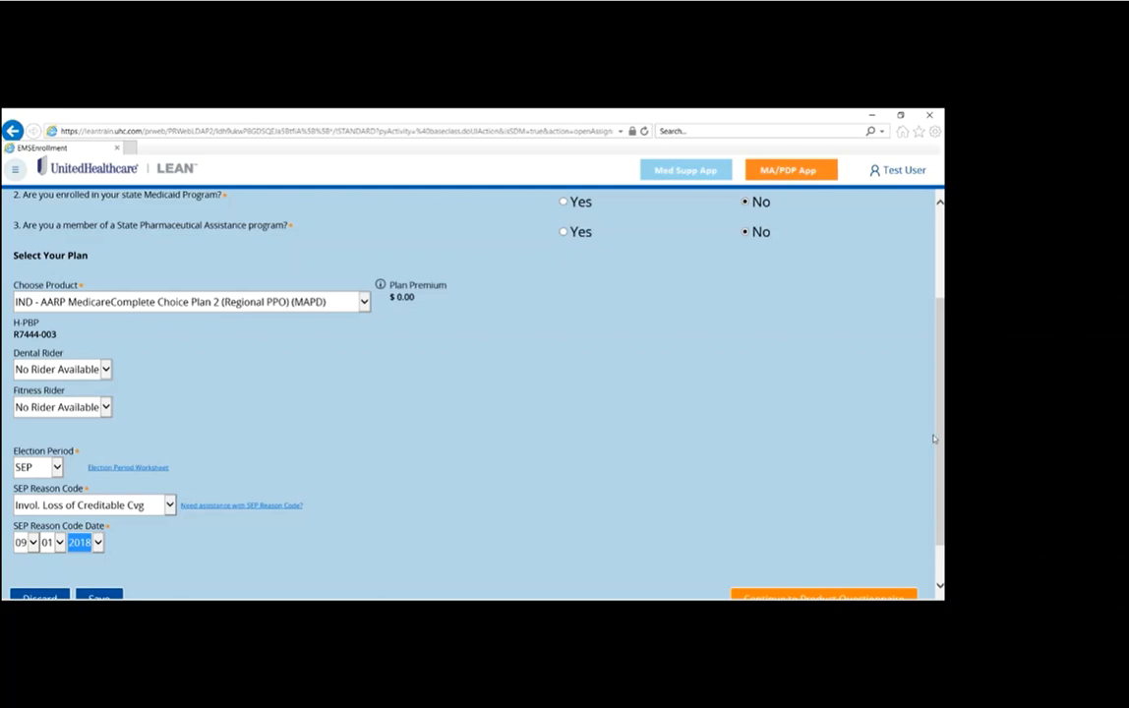
scroll(937, 440, down, 2)
click(857, 546)
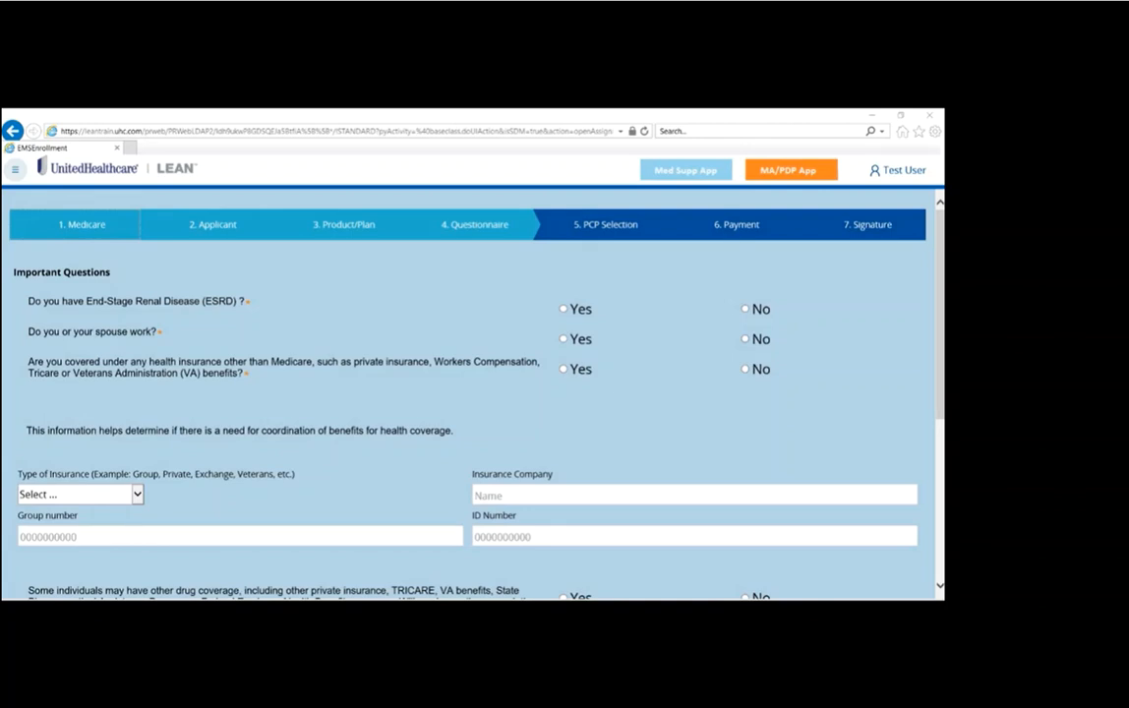
Step: Answer No to the ESRD, employment, other health insurance and other prescription coverage questions, and continue to physician information
click(750, 311)
click(747, 339)
click(747, 370)
scroll(865, 359, down, 5)
click(746, 288)
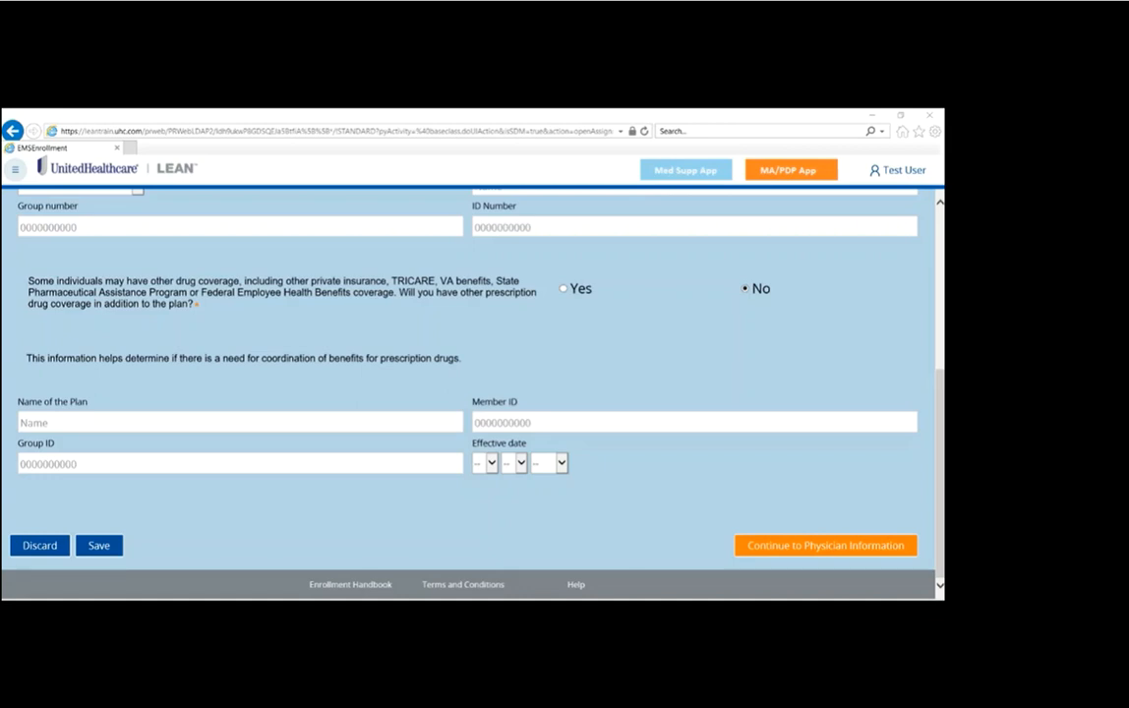
click(824, 545)
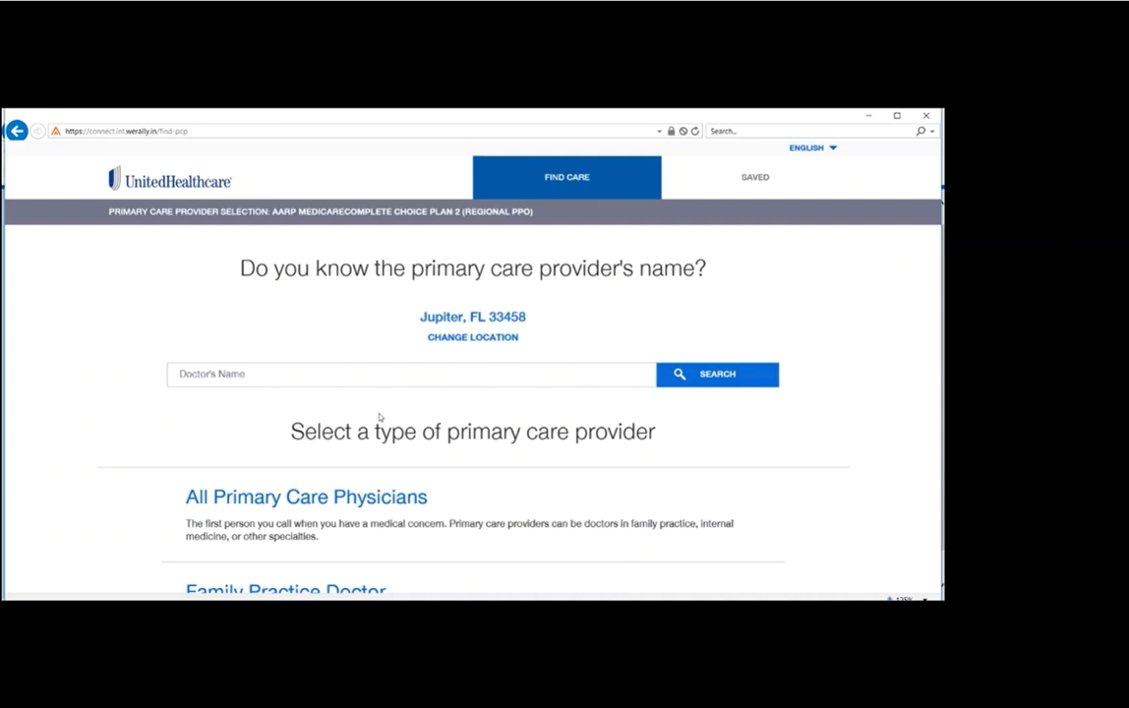
Step: Look up a primary care provider by partial last name, view the first matching doctor's profile and return to the provider search
click(224, 374)
text(Nov)
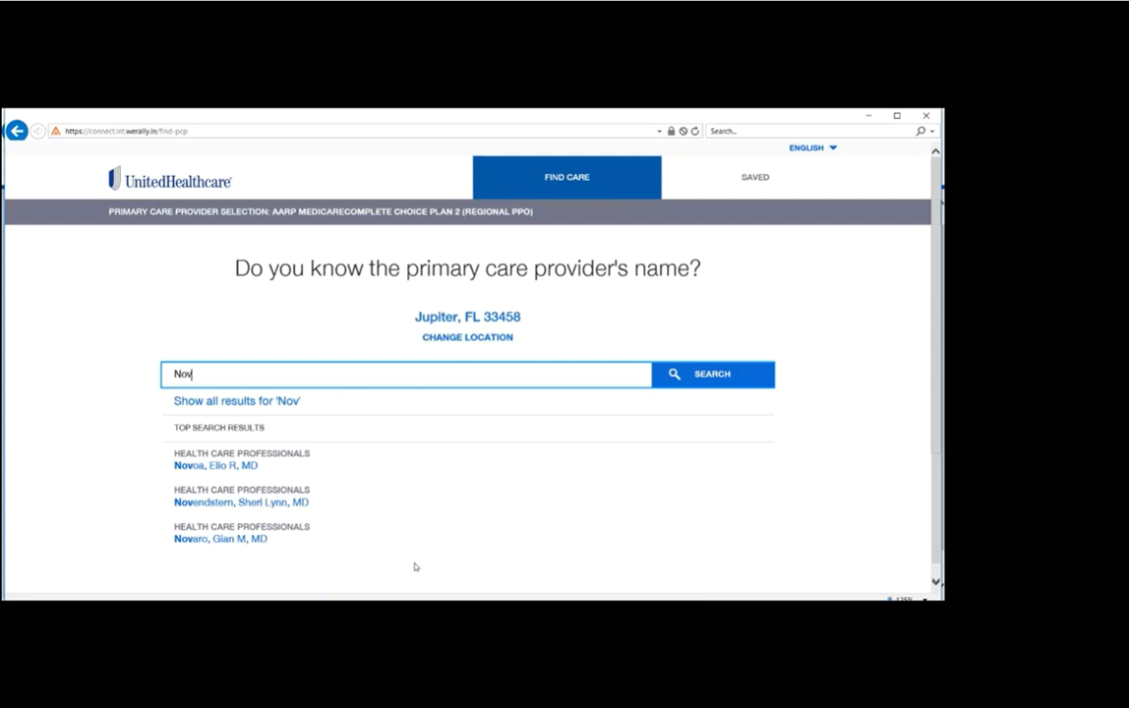
click(217, 468)
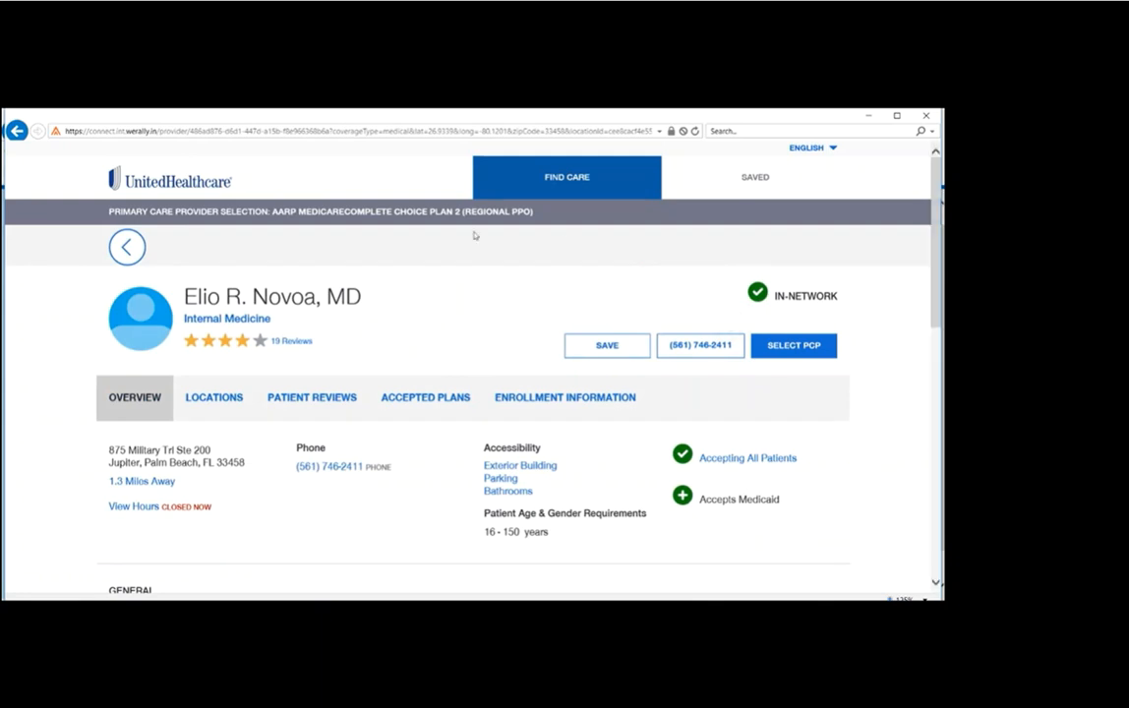
click(126, 247)
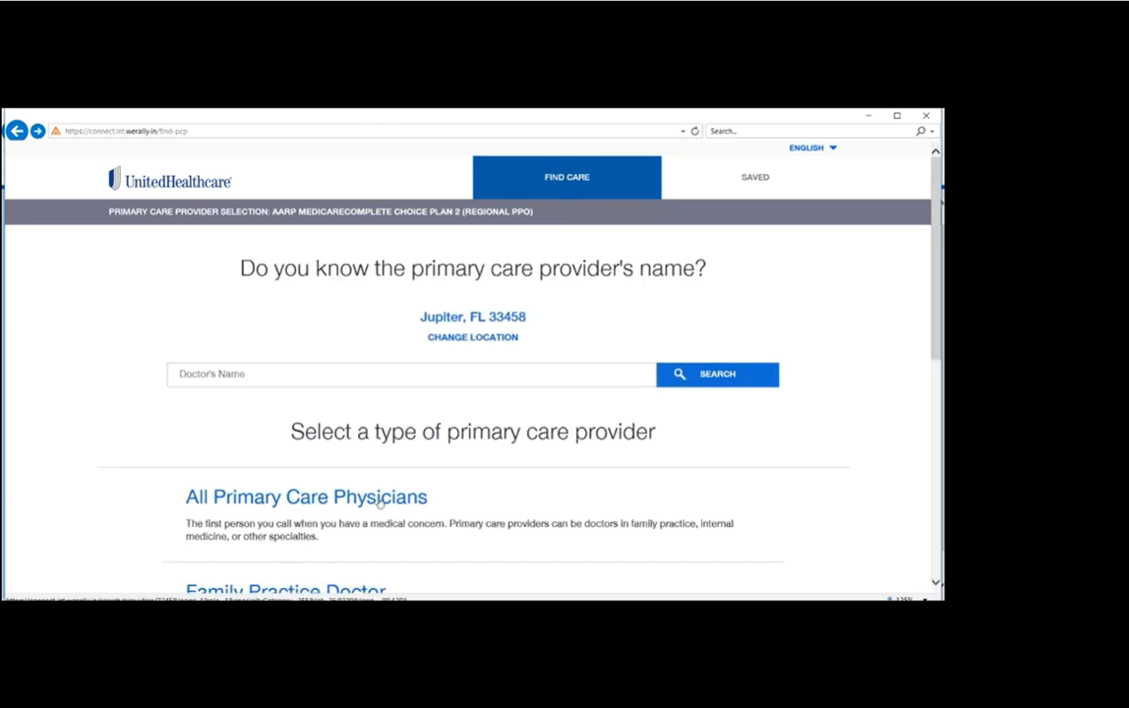
Step: List All Primary Care Physicians and select the previously viewed internal medicine doctor as the PCP
click(306, 498)
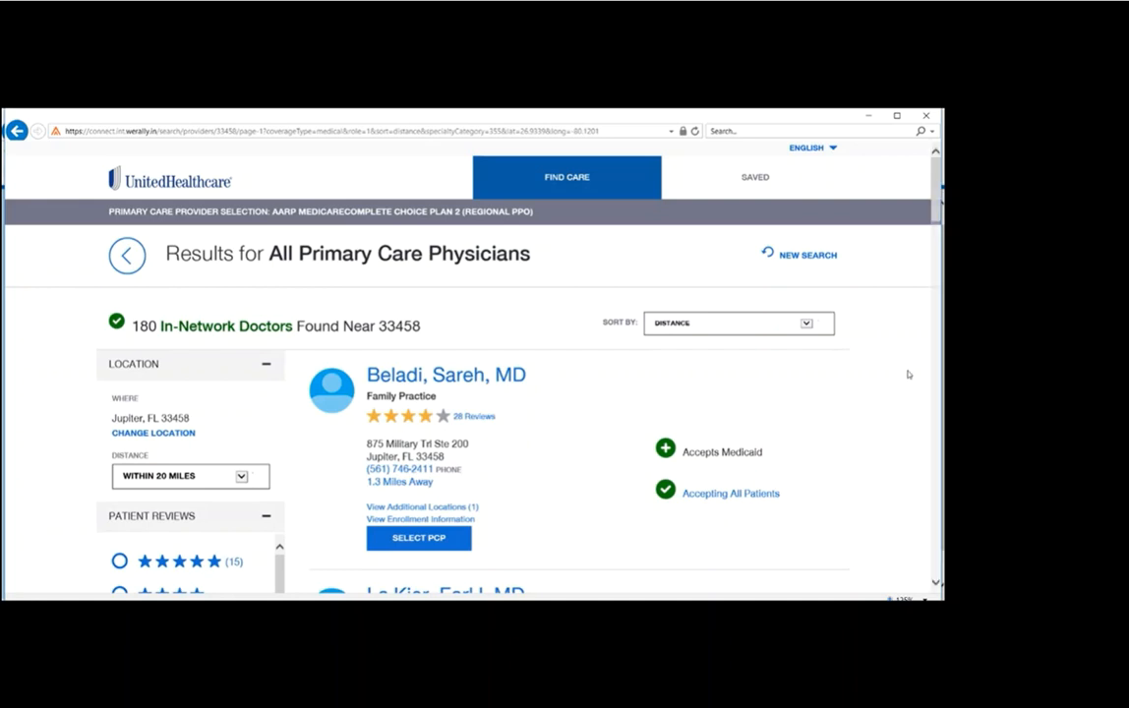
scroll(916, 390, down, 5)
scroll(916, 389, down, 3)
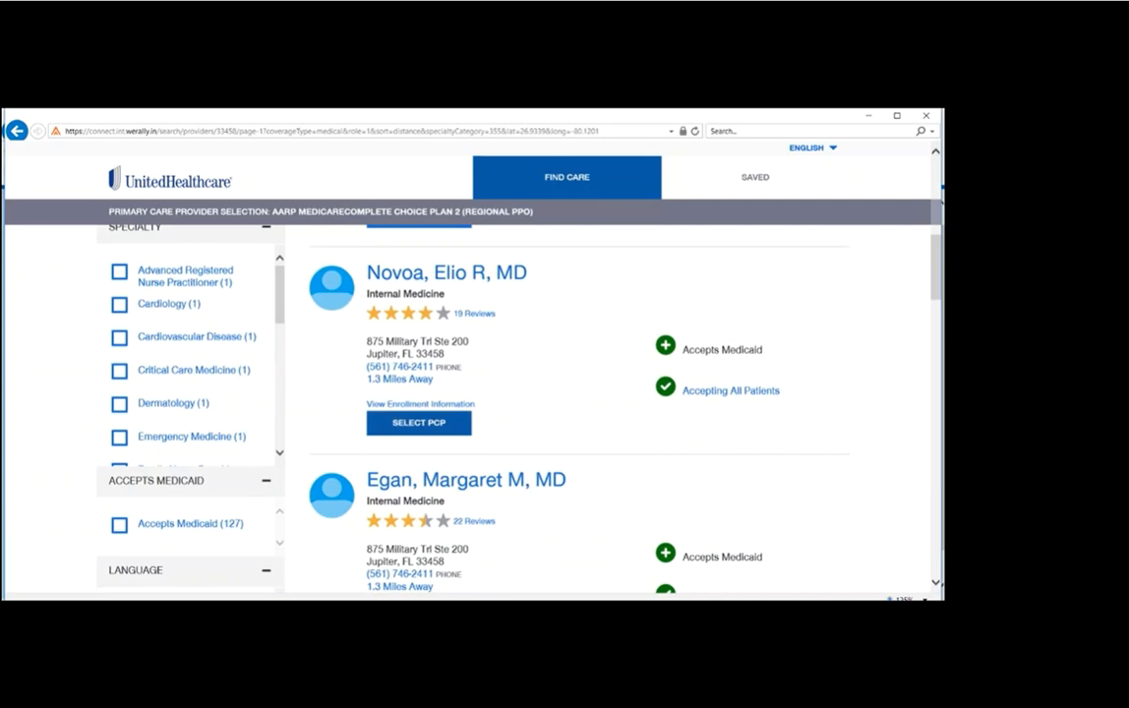
click(419, 423)
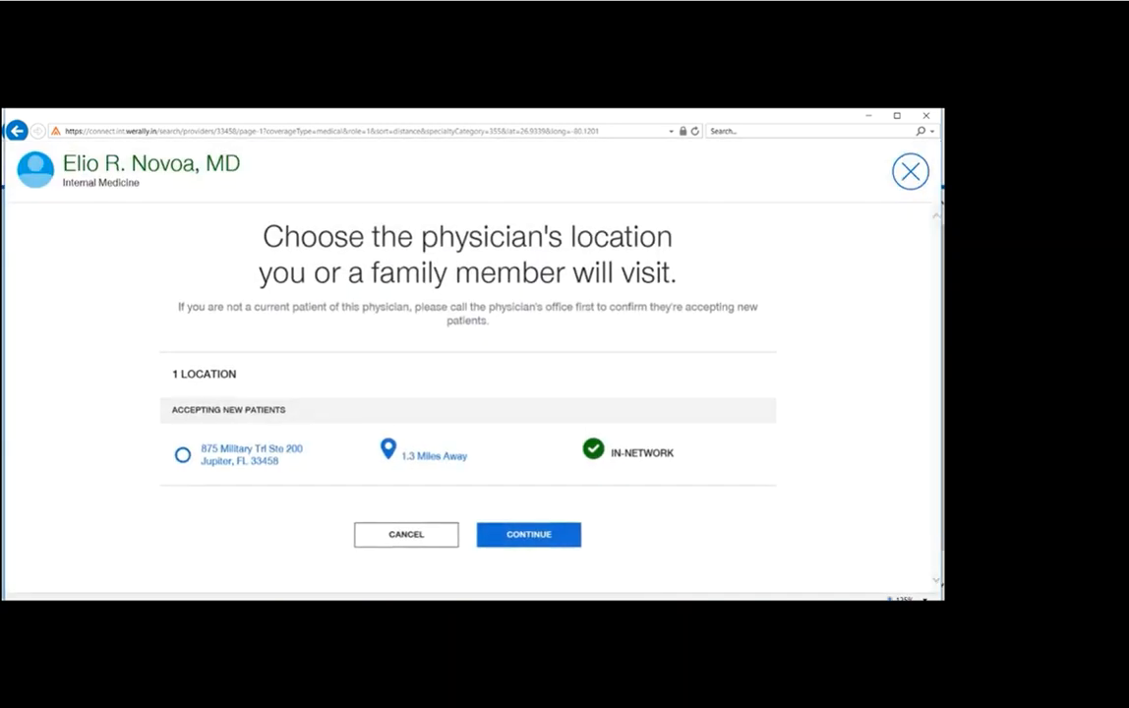
Step: Choose the physician's Jupiter office location, add the provider to the enrollment and close the provider search
click(258, 450)
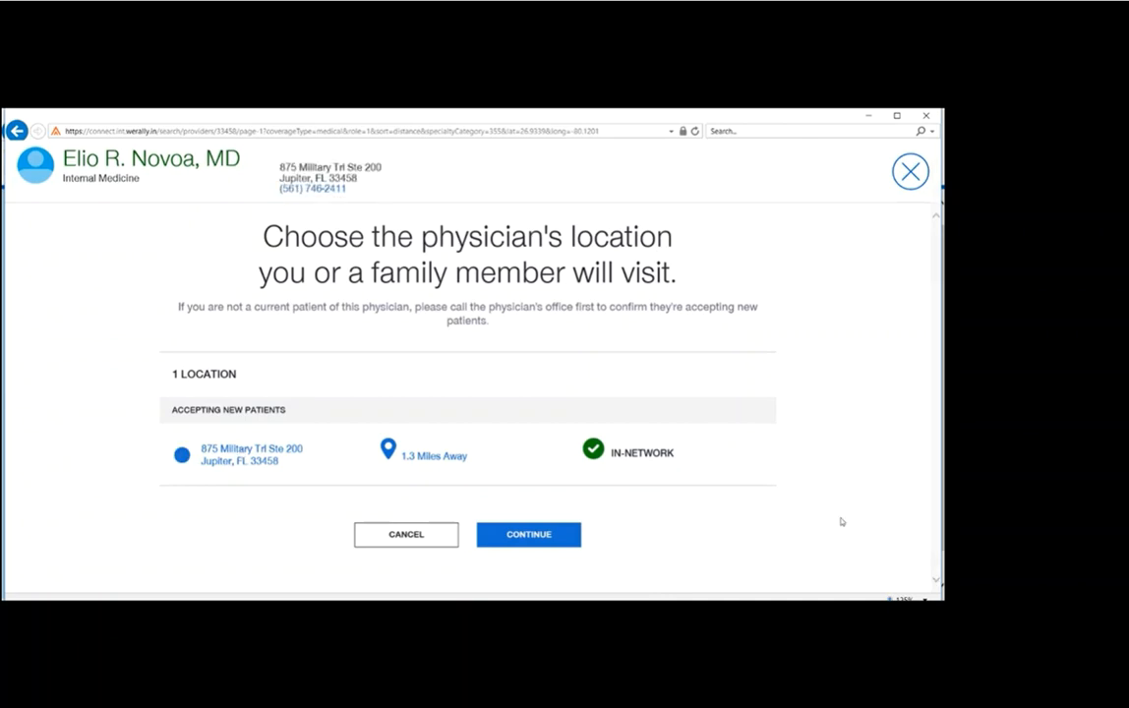
click(530, 545)
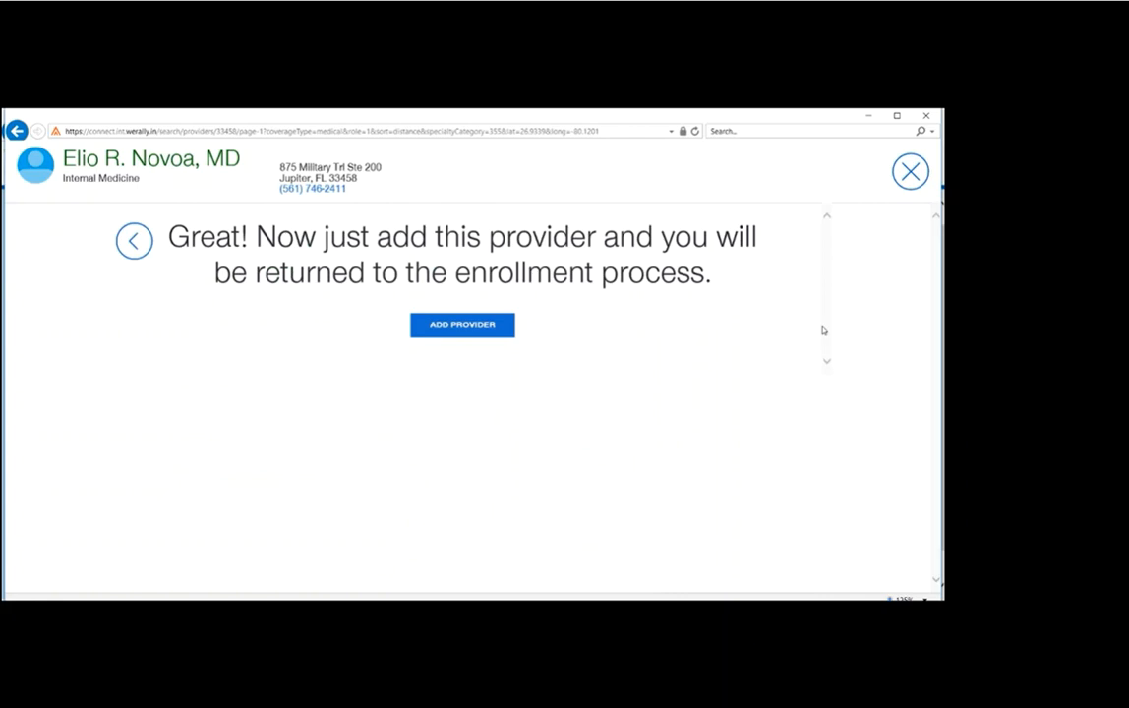
click(455, 325)
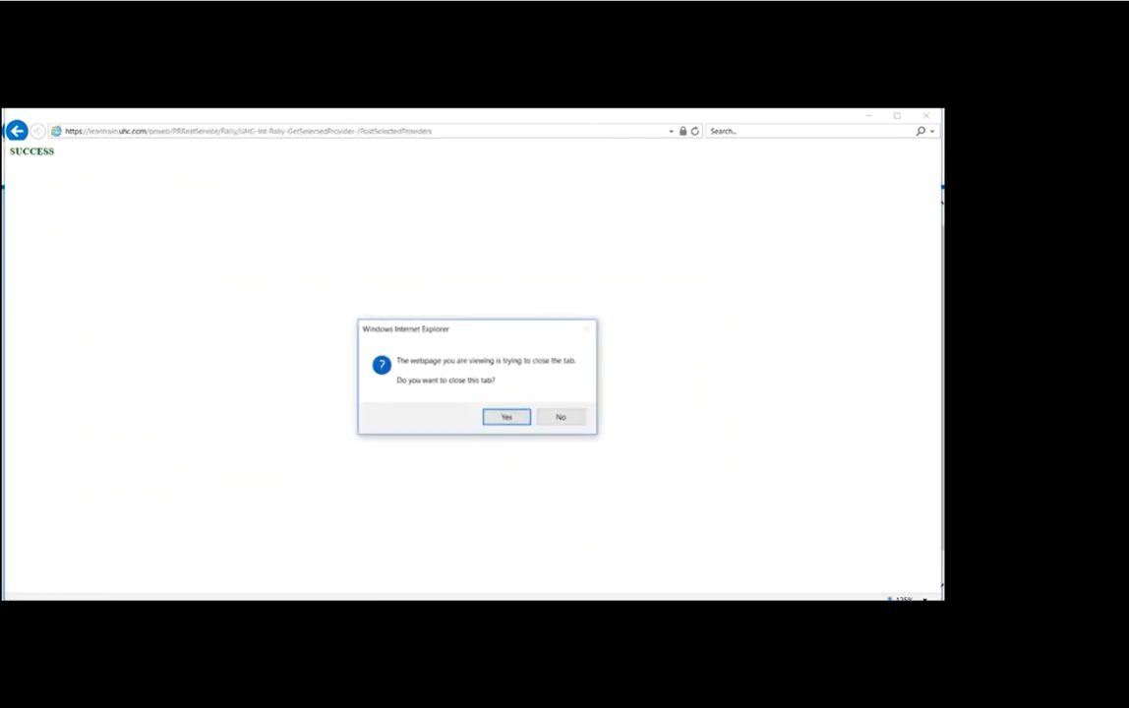
click(506, 417)
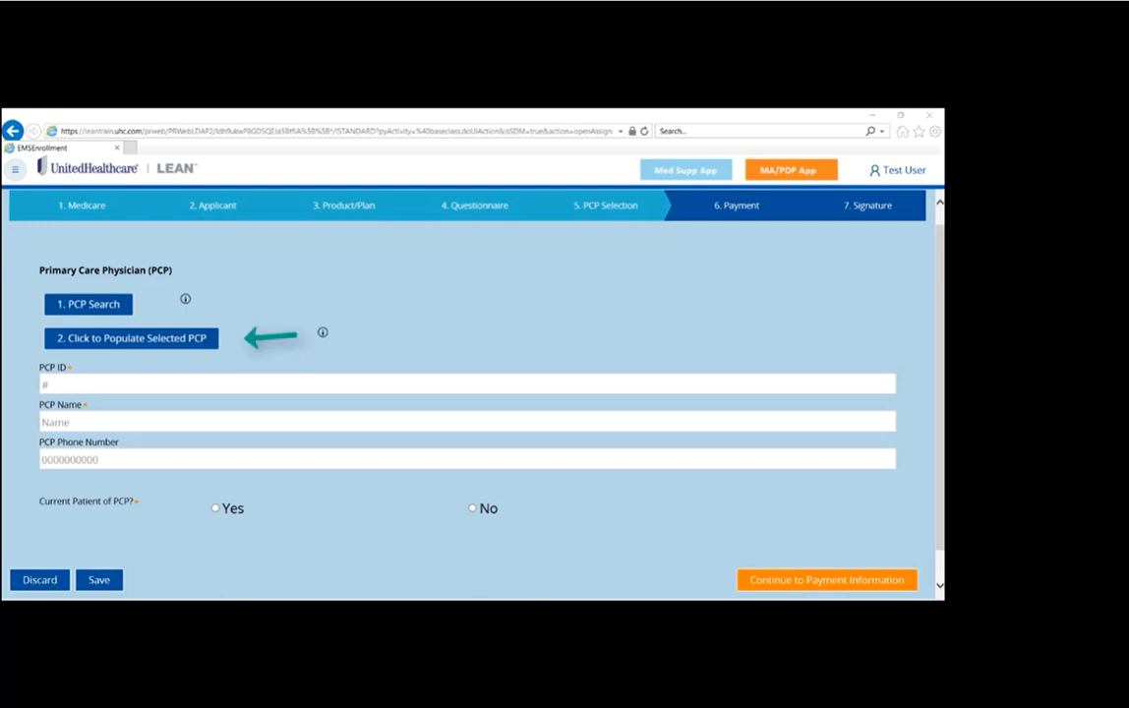
Step: Populate the selected PCP's details, answer Yes to current patient of the PCP and continue to payment information
click(205, 340)
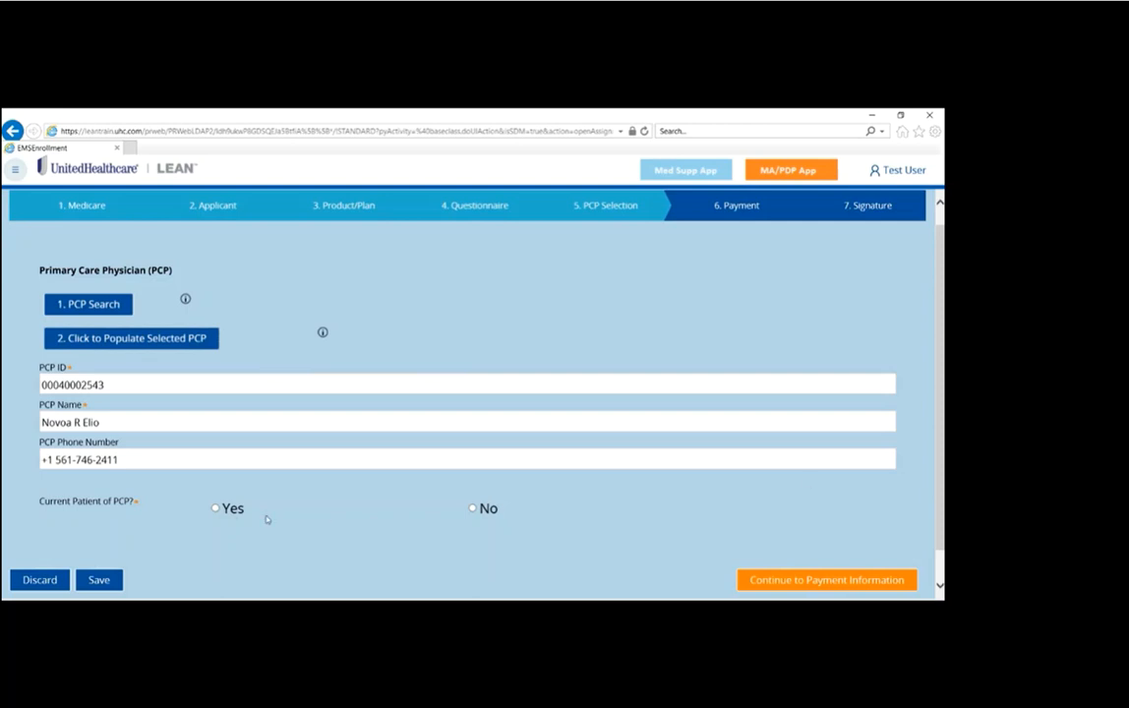
click(215, 509)
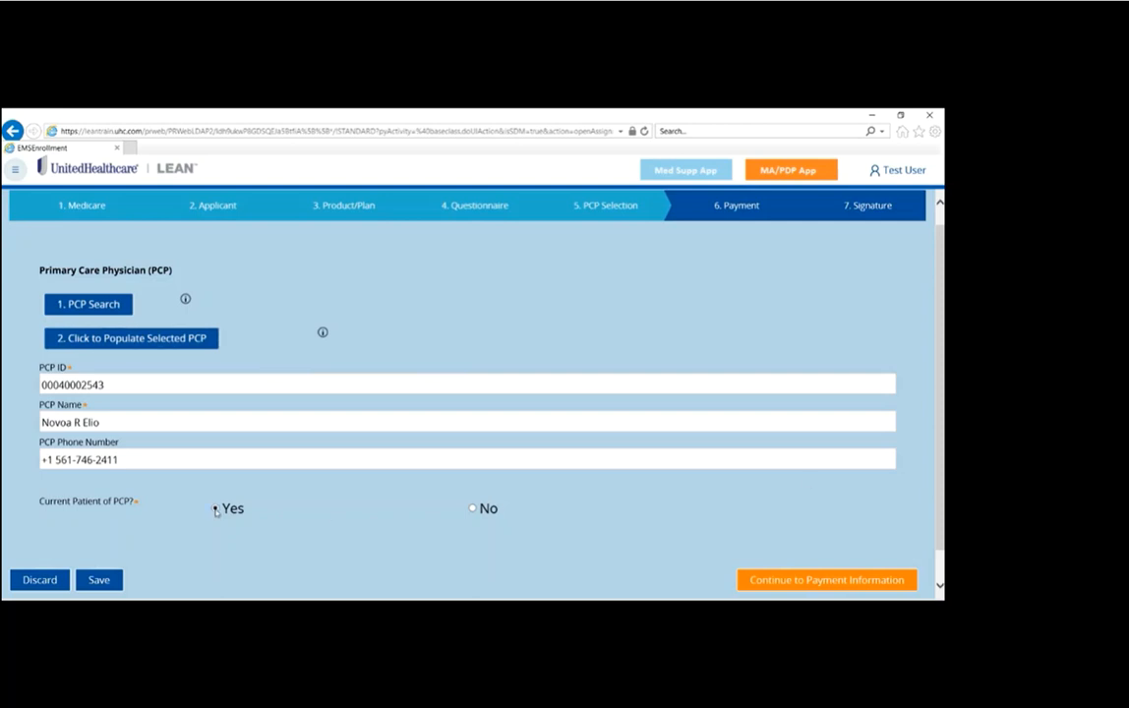
click(860, 582)
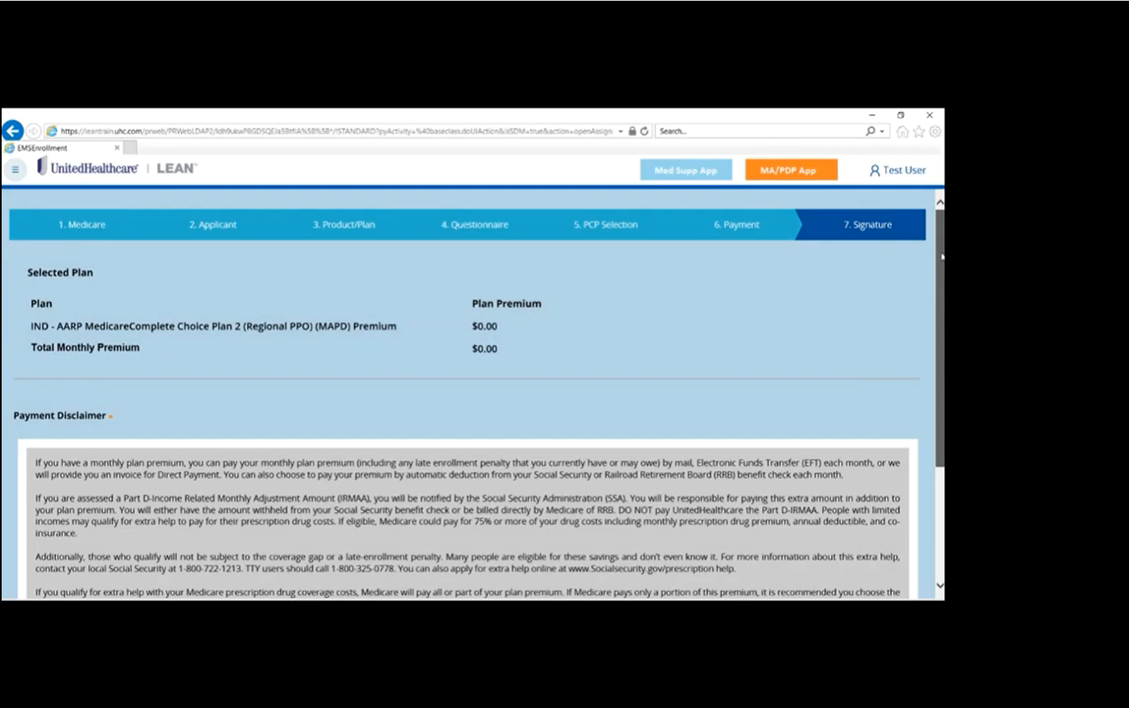
Step: Accept the general payment disclaimer and choose SSA/RRB (Social Security Administration or Railroad Retirement Board) as the premium payment option
drag(942, 256, 942, 370)
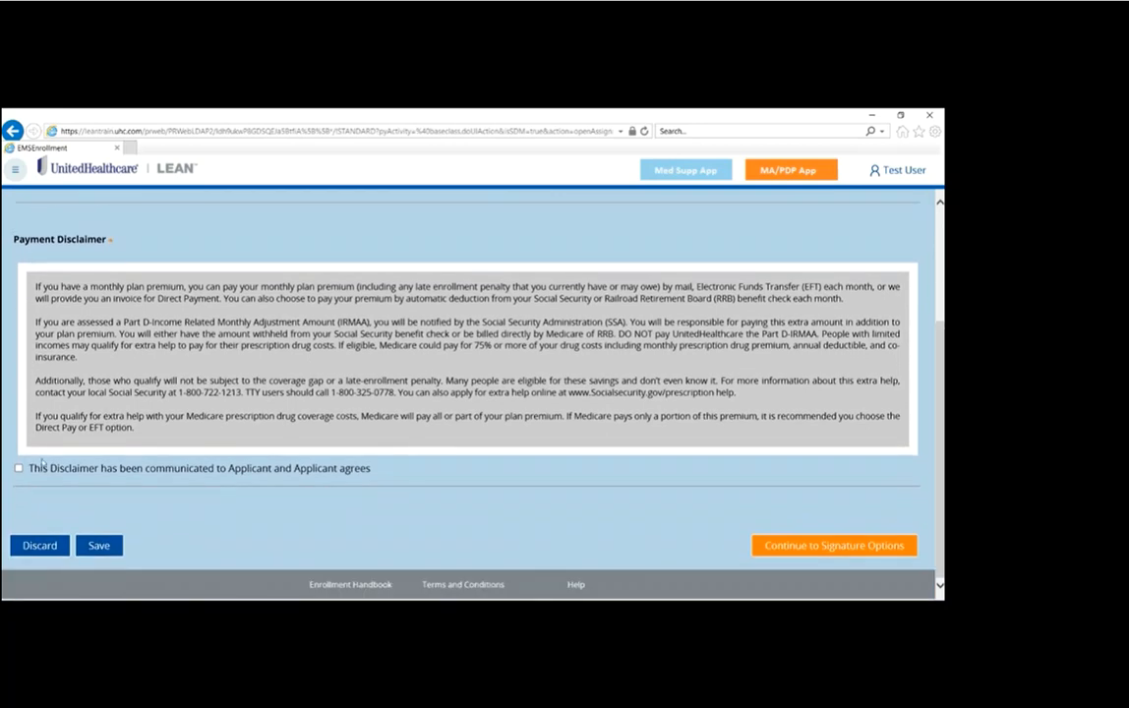
click(18, 469)
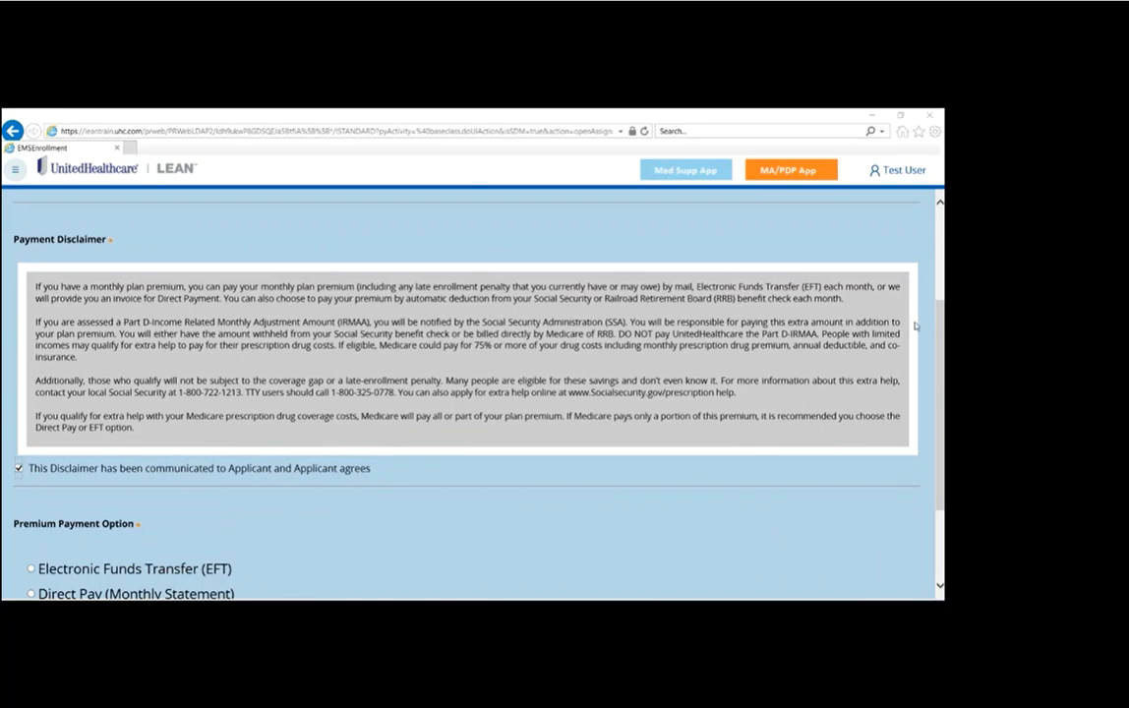
scroll(472, 394, down, 3)
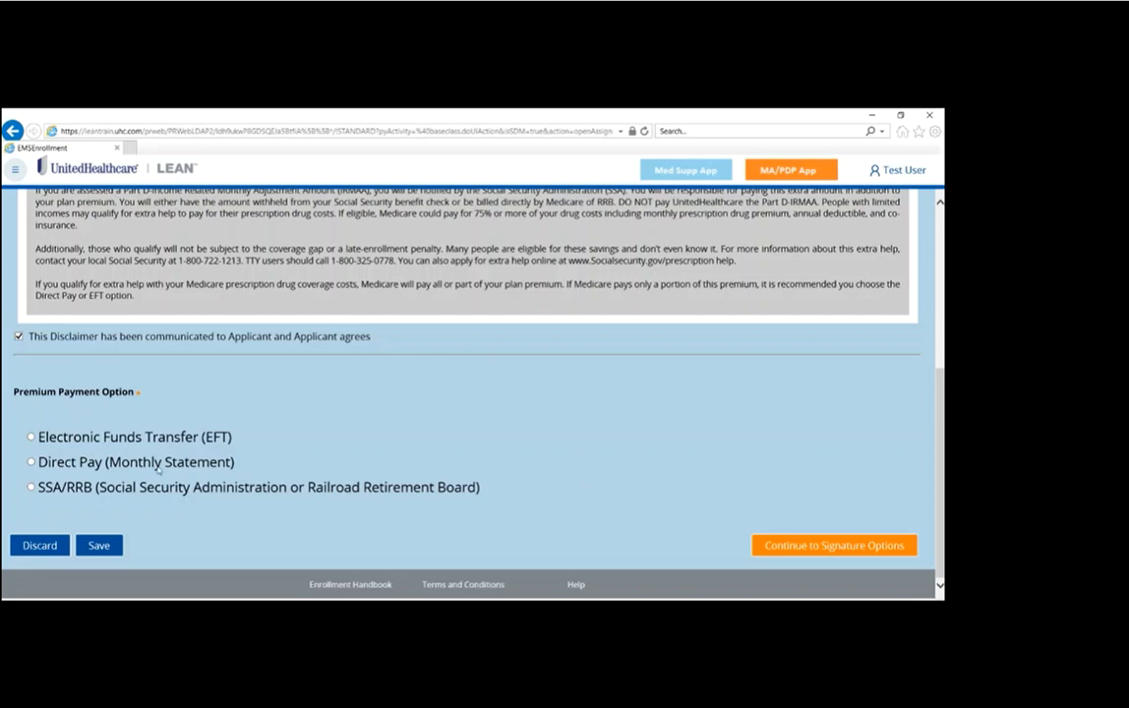
click(43, 489)
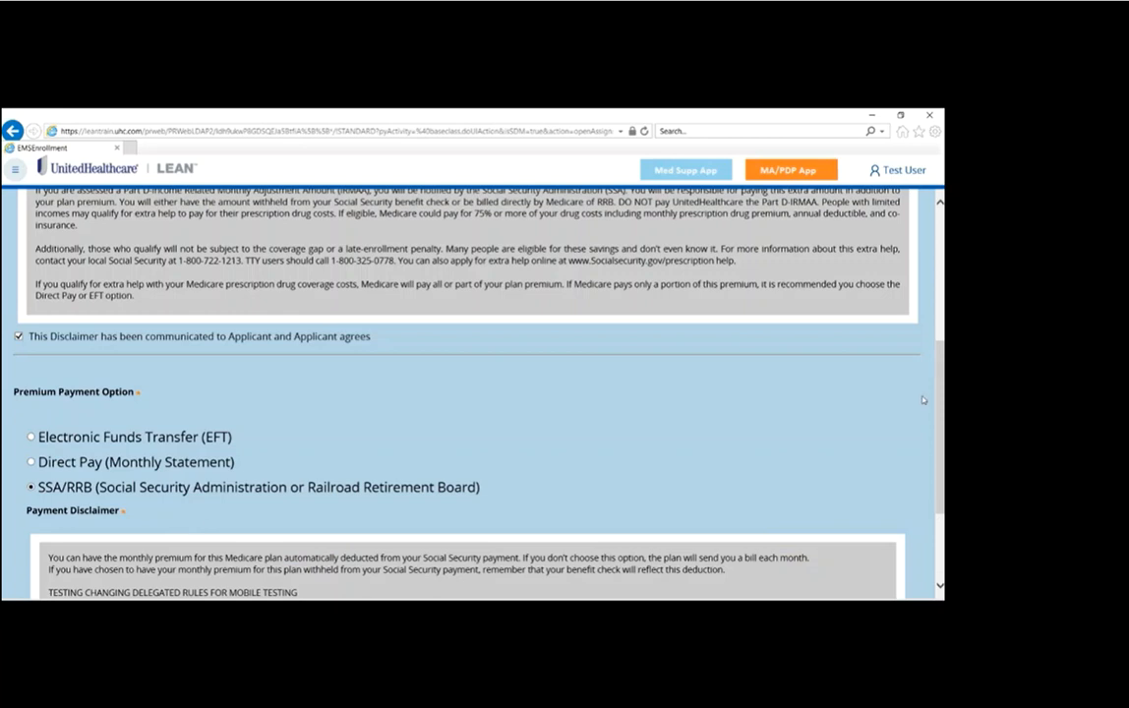
Step: Mark the SSA/RRB payment disclaimer as communicated and agreed, and continue to the signature options
scroll(938, 468, down, 2)
scroll(938, 468, down, 2)
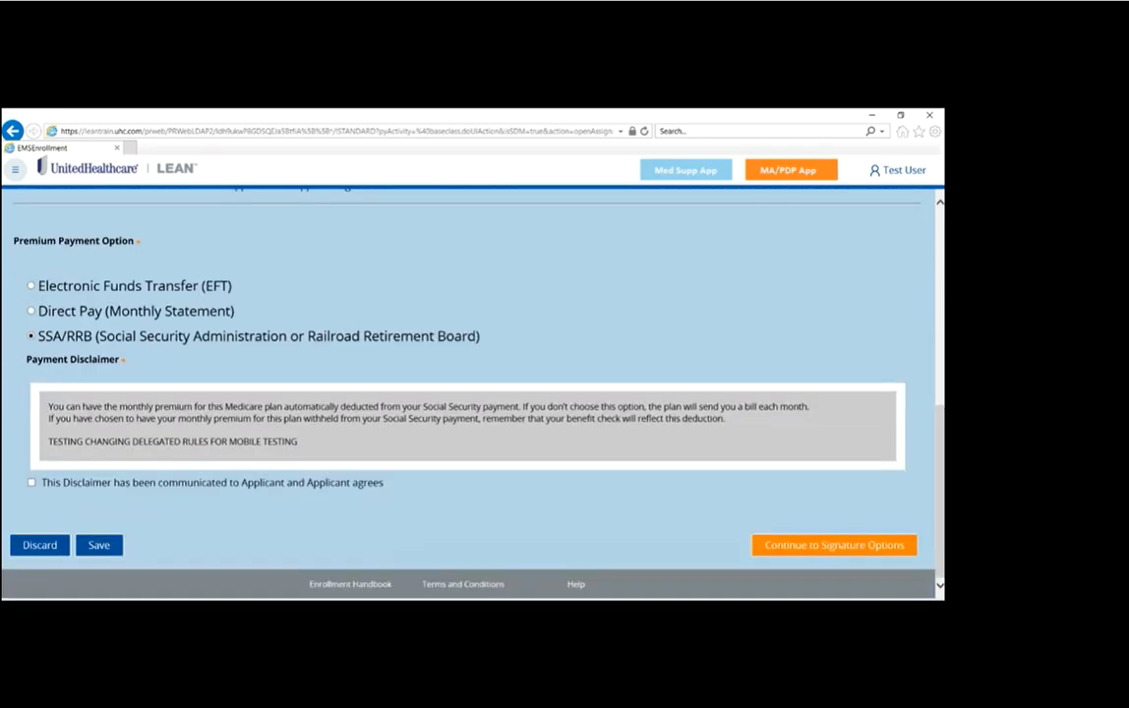
click(136, 484)
click(833, 547)
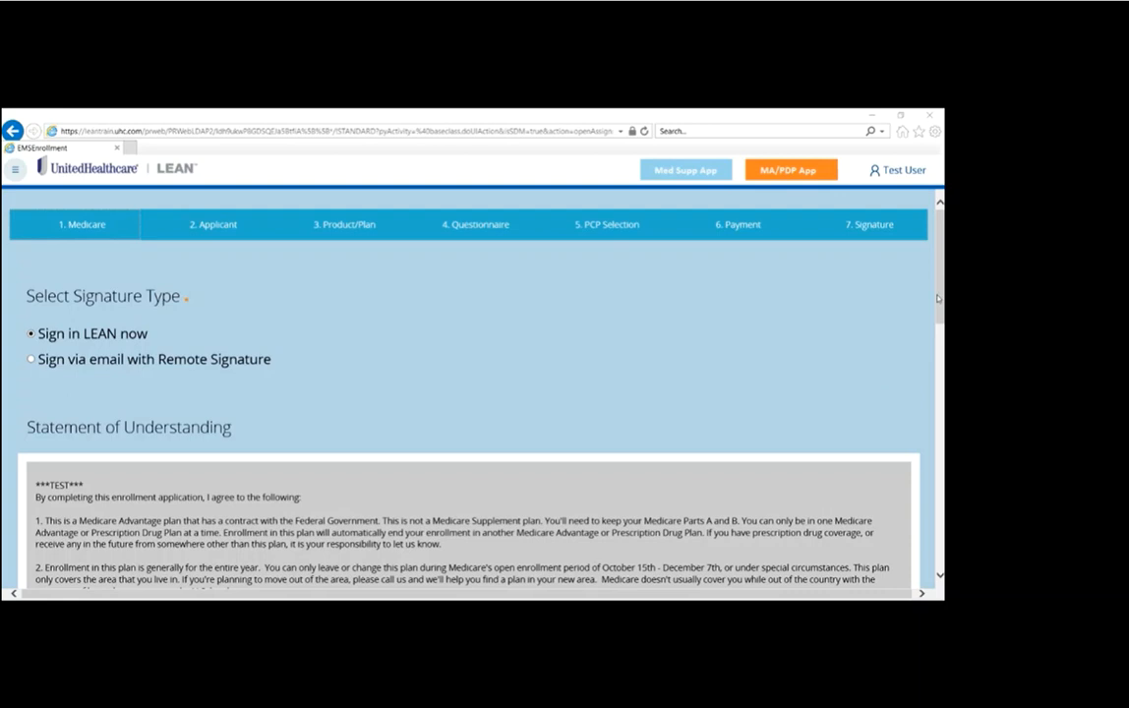
Step: Mark that the applicant has reviewed and accepts the Statement of Understanding
scroll(845, 262, down, 3)
scroll(472, 393, down, 2)
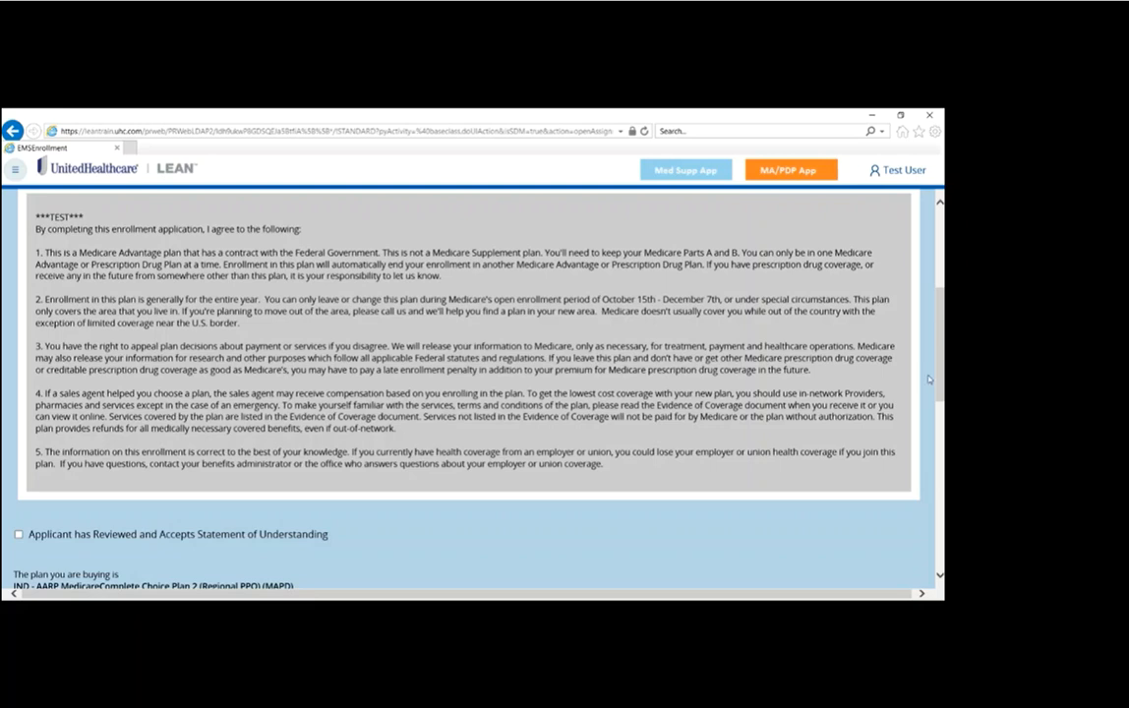
scroll(841, 338, down, 3)
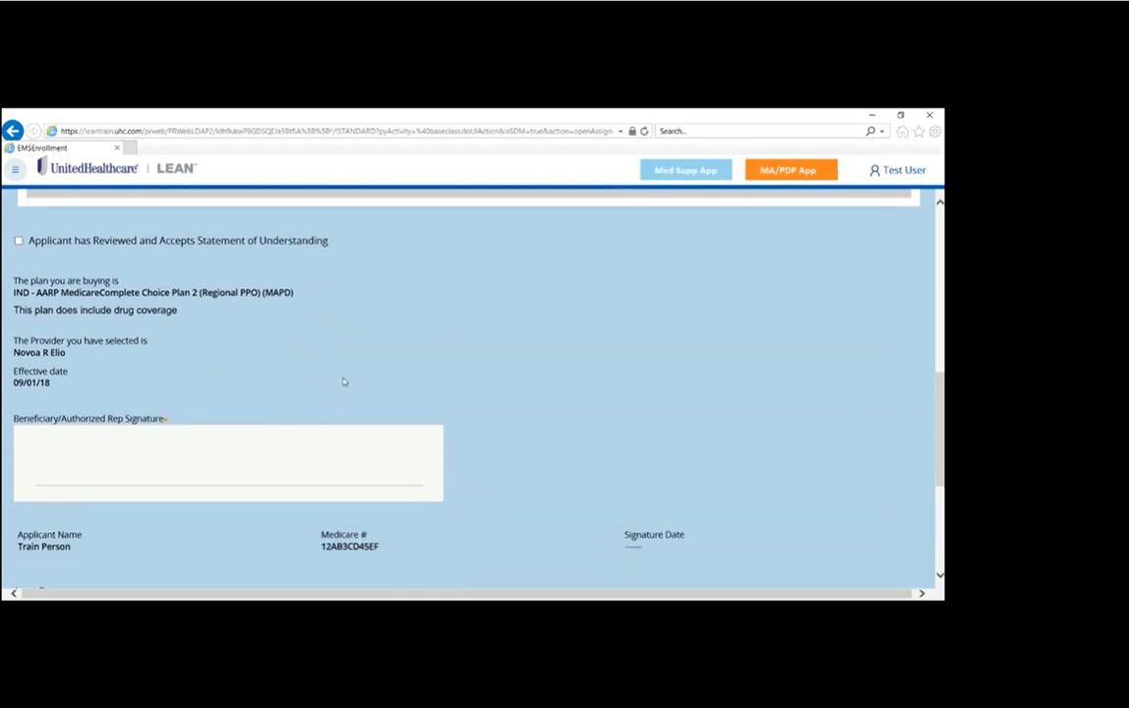
click(18, 240)
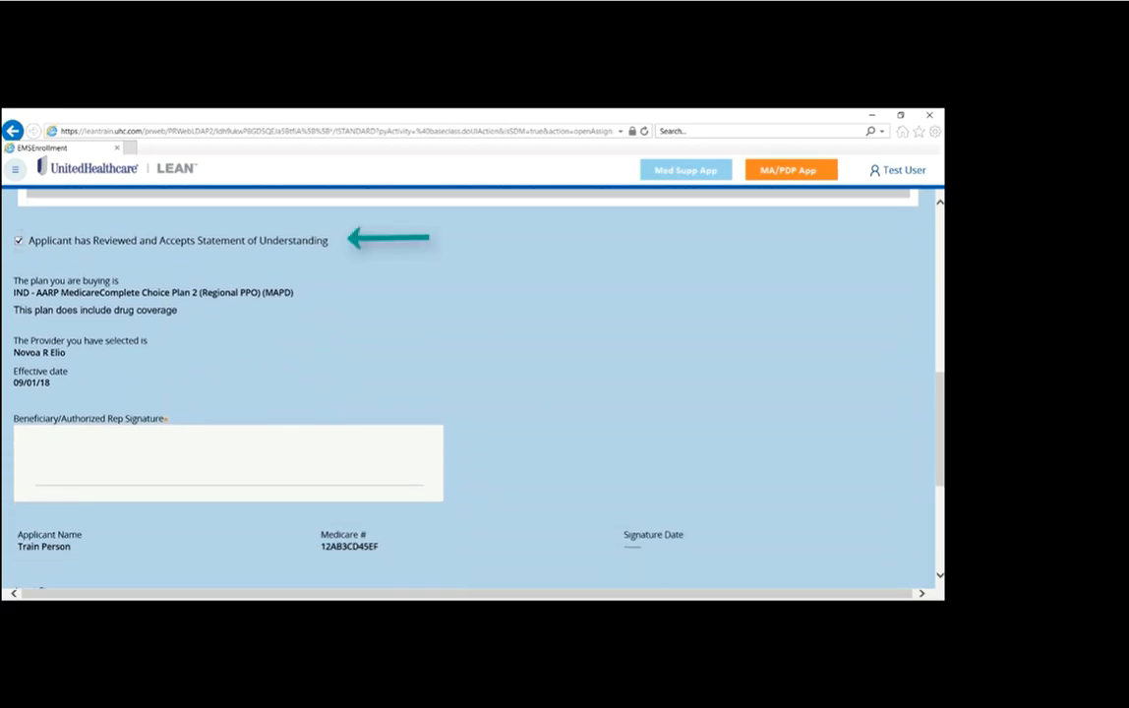
Step: Sign and accept the Beneficiary/Authorized Rep Signature, and sign and accept the Agent Signature
scroll(827, 391, down, 1)
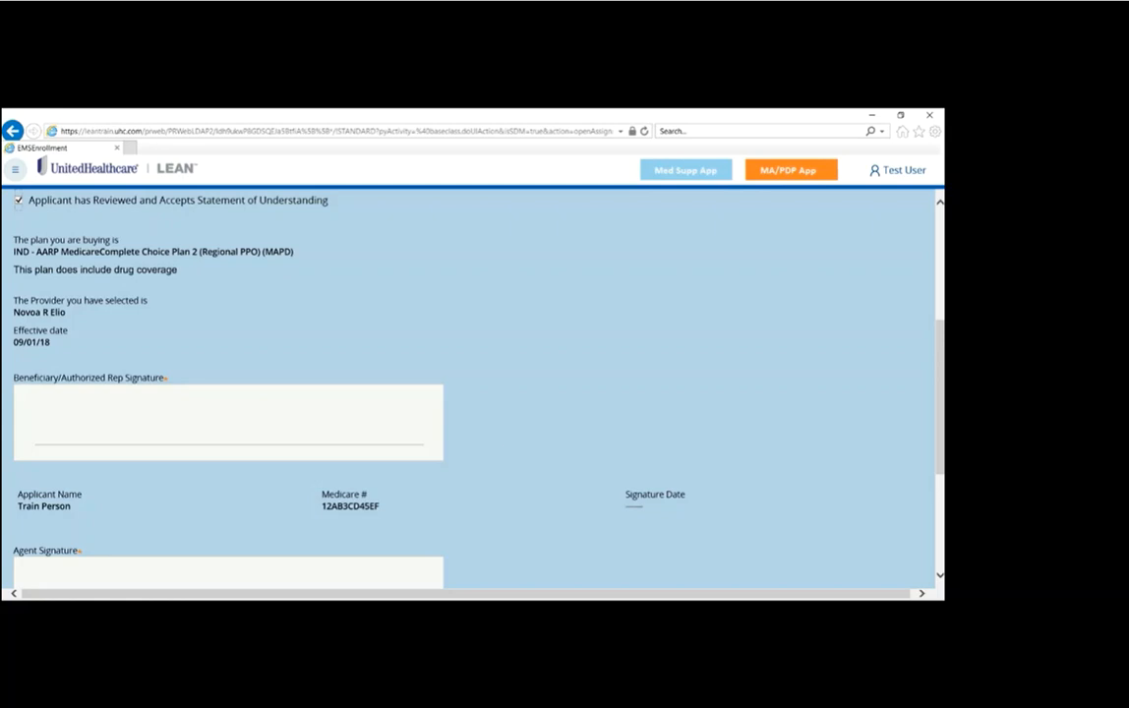
mouse_move(55, 397)
mouse_down()
mouse_move(83, 398)
mouse_move(79, 427)
mouse_move(99, 429)
mouse_move(109, 411)
mouse_move(109, 427)
mouse_move(127, 414)
mouse_move(128, 431)
mouse_move(134, 404)
mouse_move(152, 411)
mouse_move(150, 430)
mouse_move(162, 407)
mouse_move(154, 419)
mouse_move(165, 431)
mouse_move(171, 417)
mouse_move(199, 431)
mouse_move(213, 417)
mouse_move(224, 432)
mouse_move(218, 421)
mouse_move(246, 416)
mouse_move(298, 441)
mouse_up()
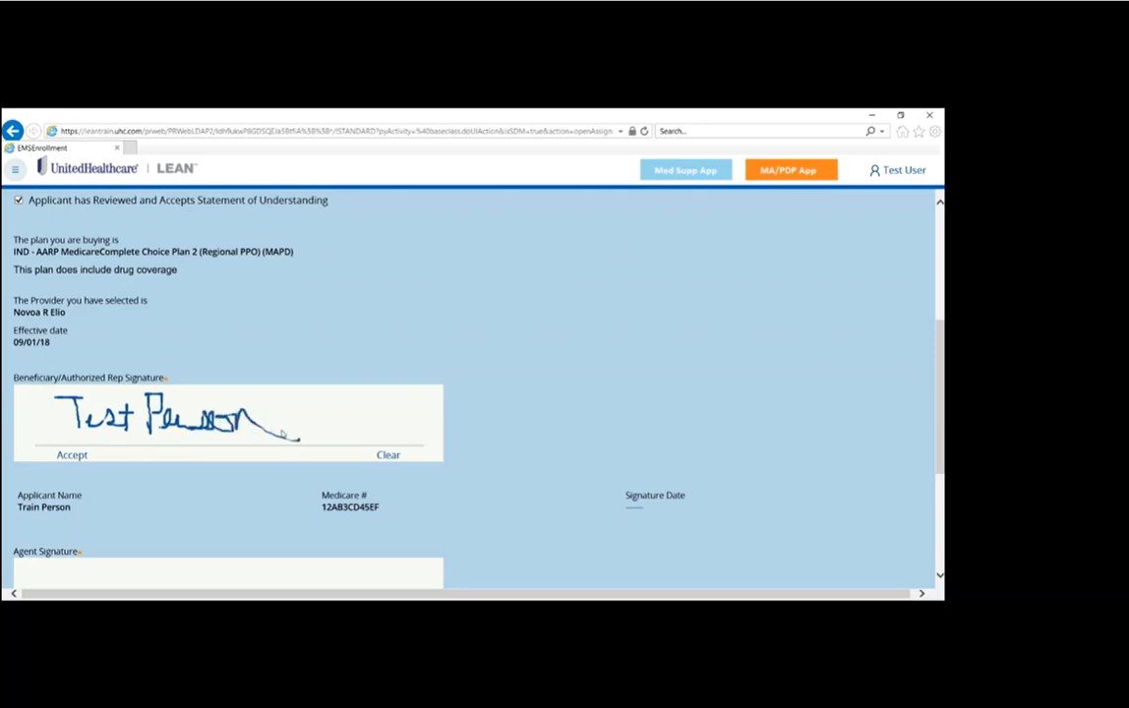
click(79, 455)
scroll(941, 344, down, 3)
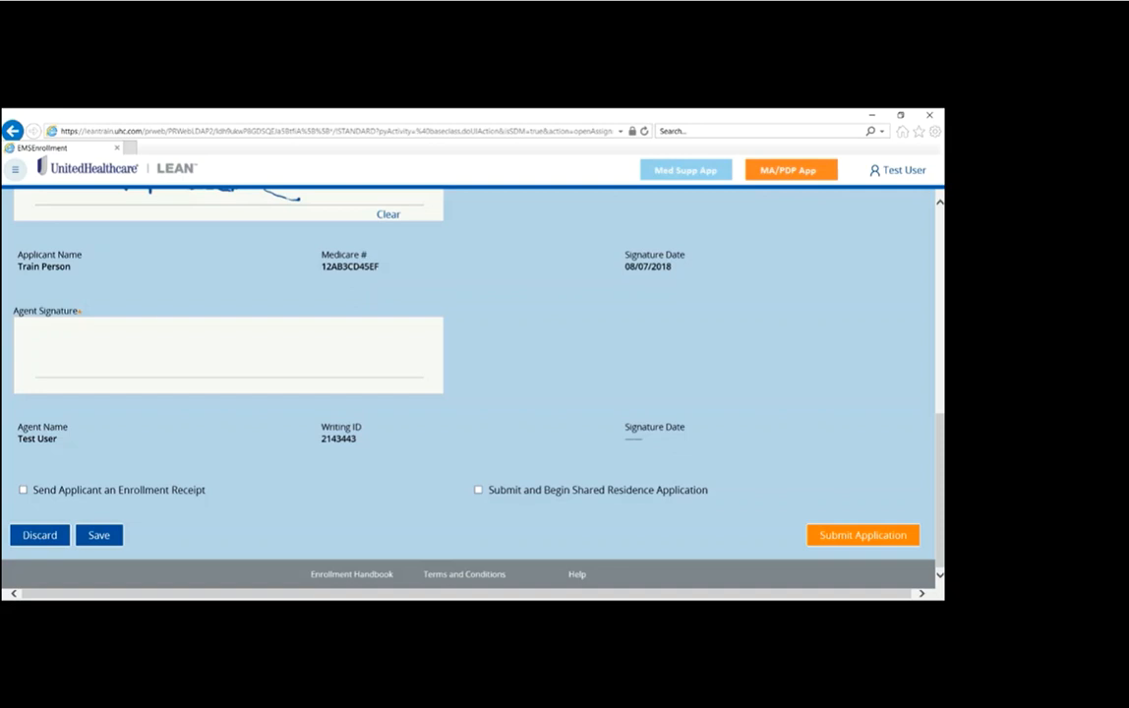
mouse_move(78, 331)
mouse_down()
mouse_move(94, 350)
mouse_move(217, 341)
mouse_up()
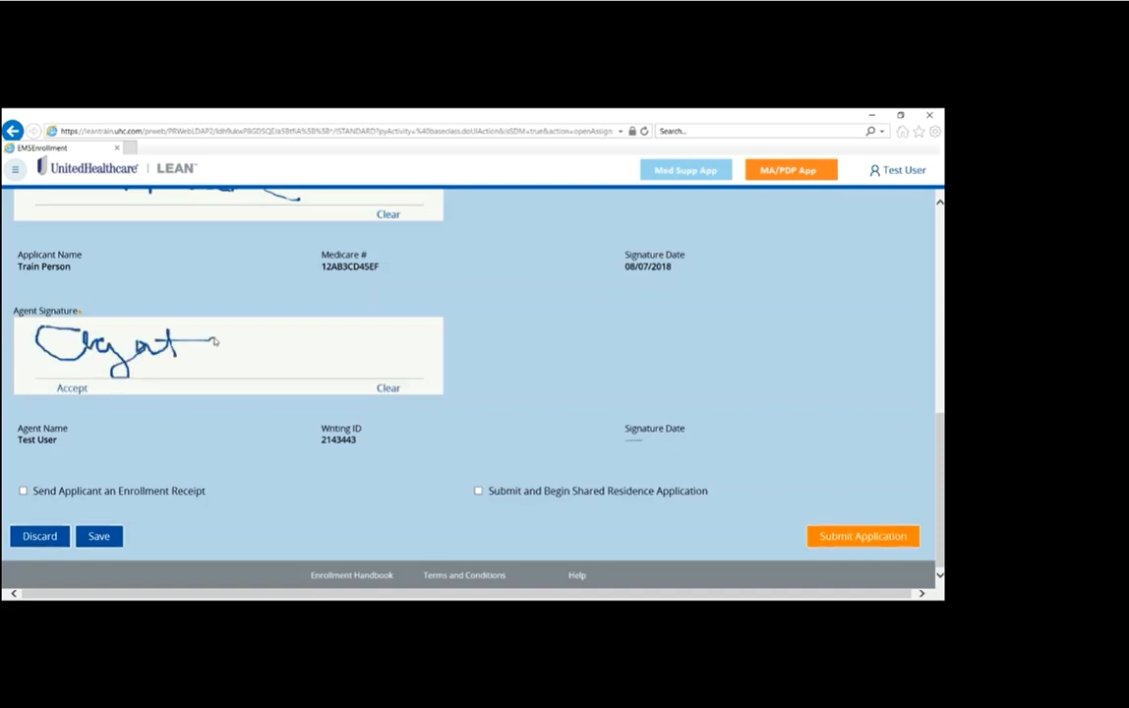
click(72, 388)
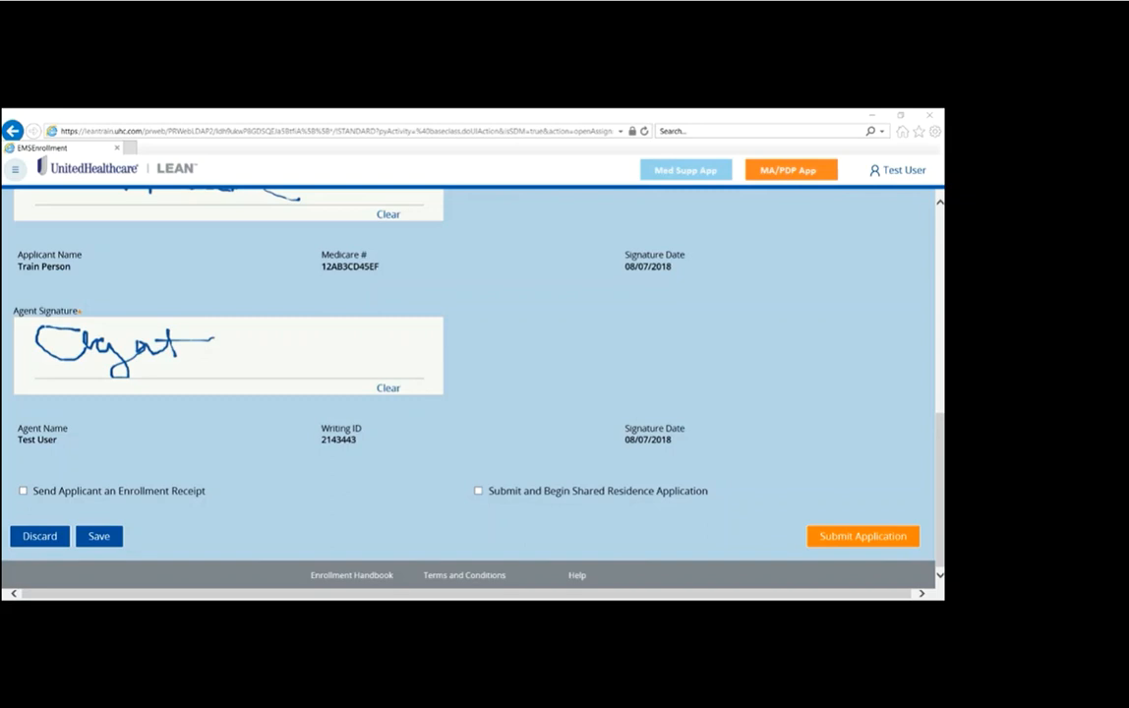
Step: Choose to send the applicant an enrollment receipt and to submit and begin a shared residence application
click(23, 490)
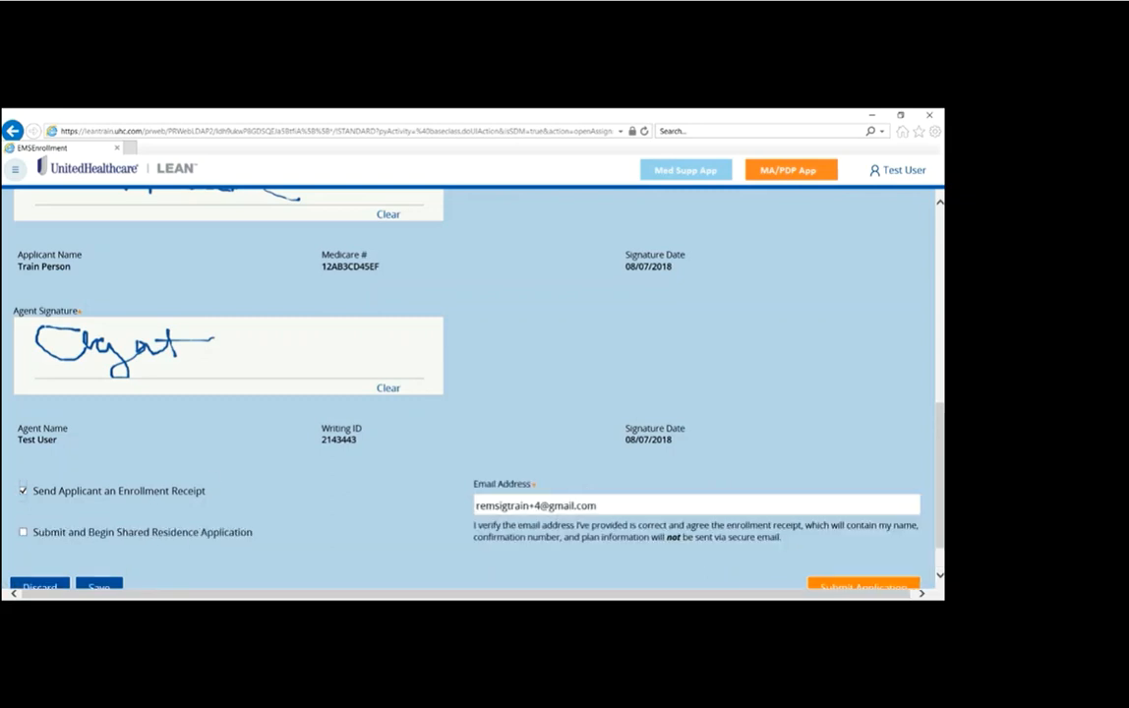
scroll(927, 423, down, 1)
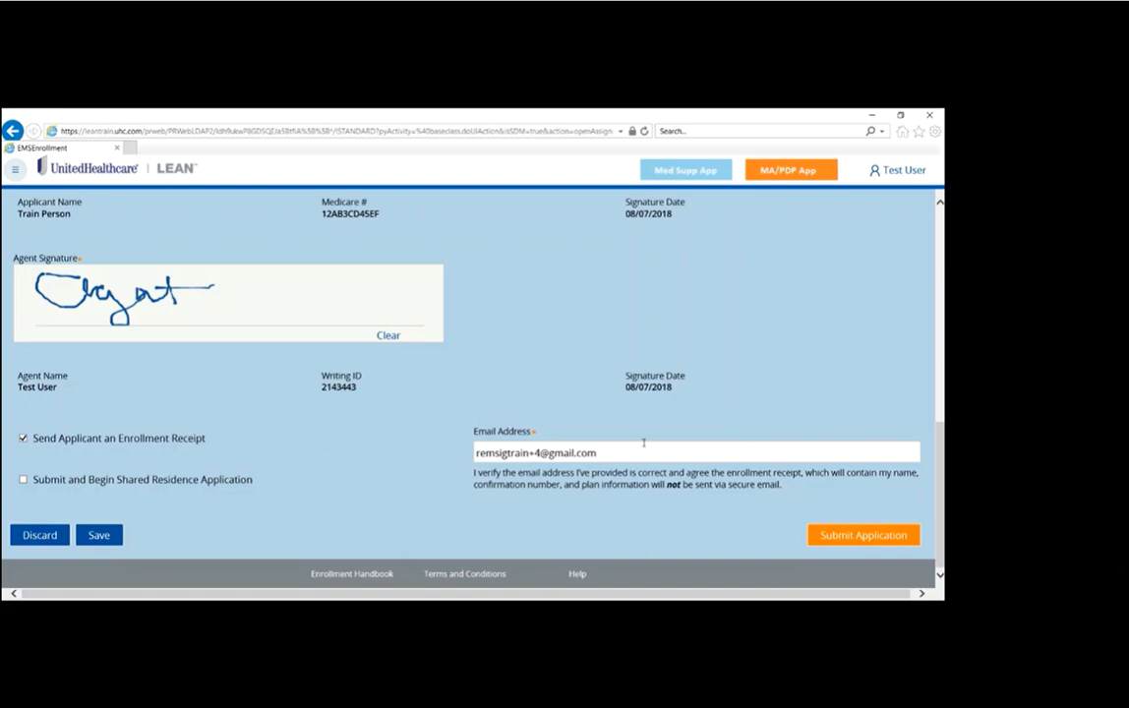
click(97, 482)
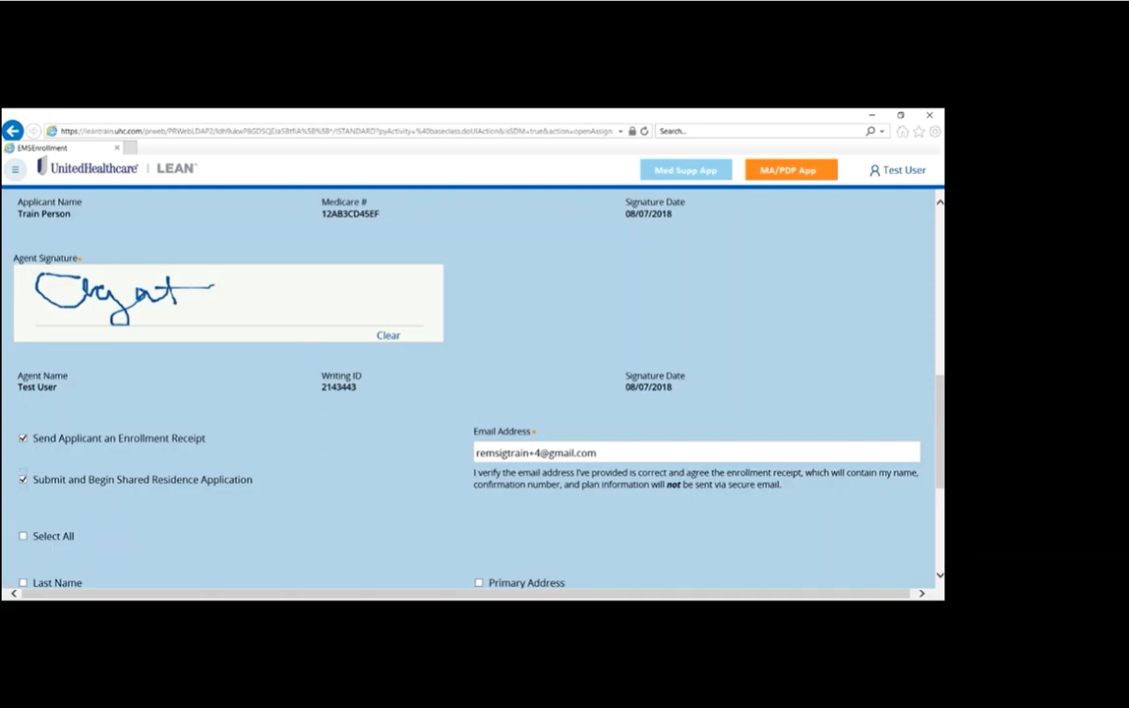
Step: Select all data fields to carry over to the shared residence application and submit the enrollment application
drag(941, 433, 936, 514)
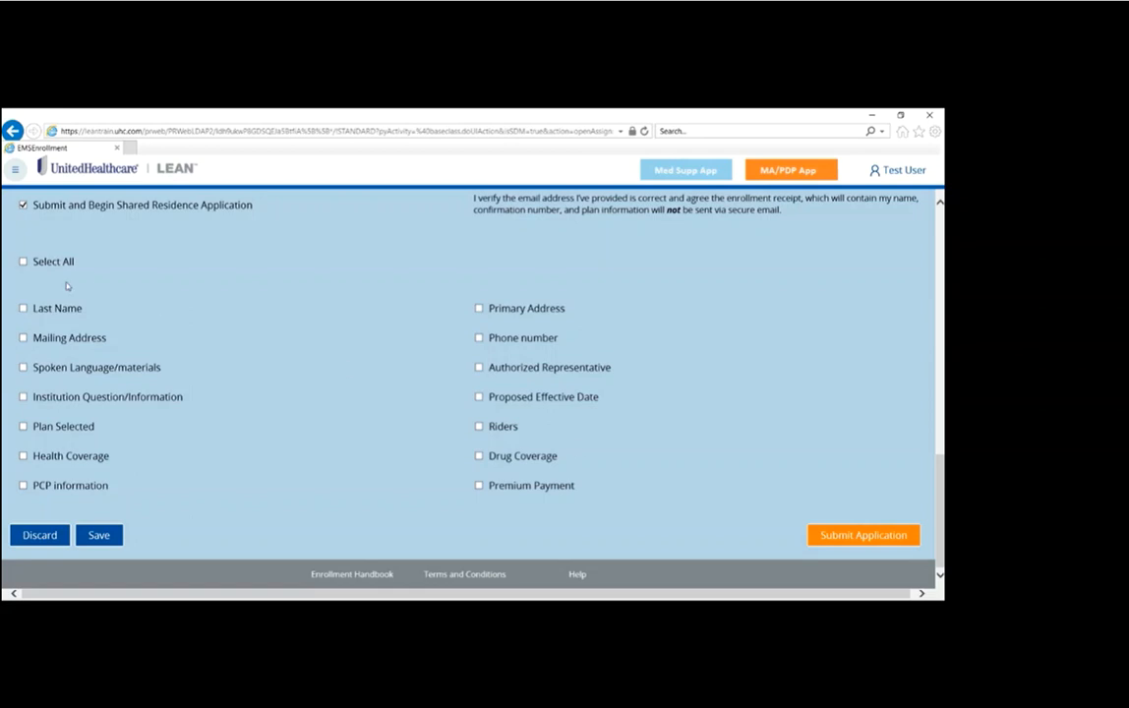
click(22, 262)
click(863, 535)
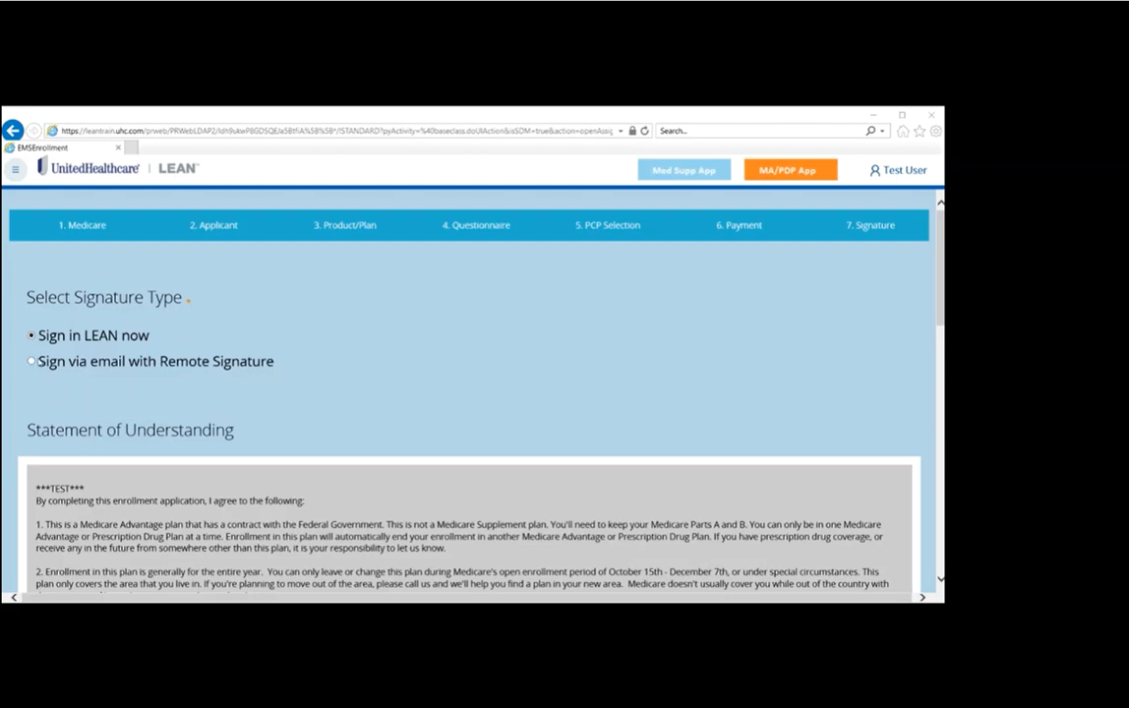
Step: Choose signing via email with Remote Signature and attest that the plan's benefits and rules were discussed with the beneficiary
click(33, 362)
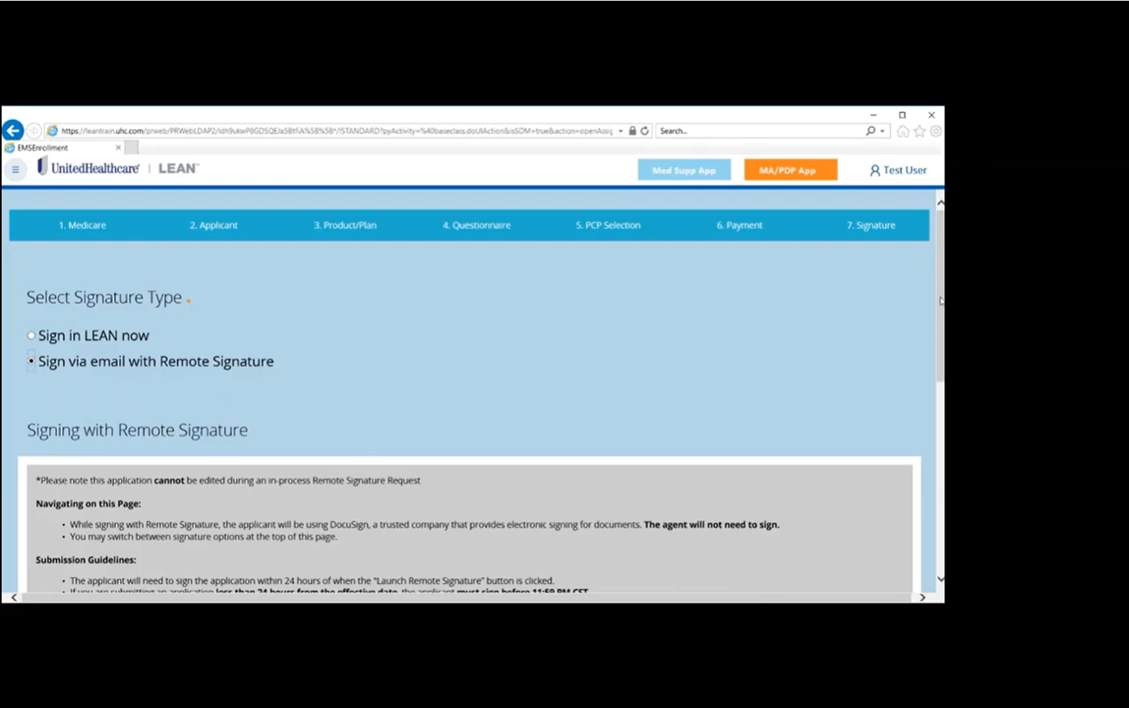
scroll(839, 274, down, 2)
scroll(472, 393, down, 4)
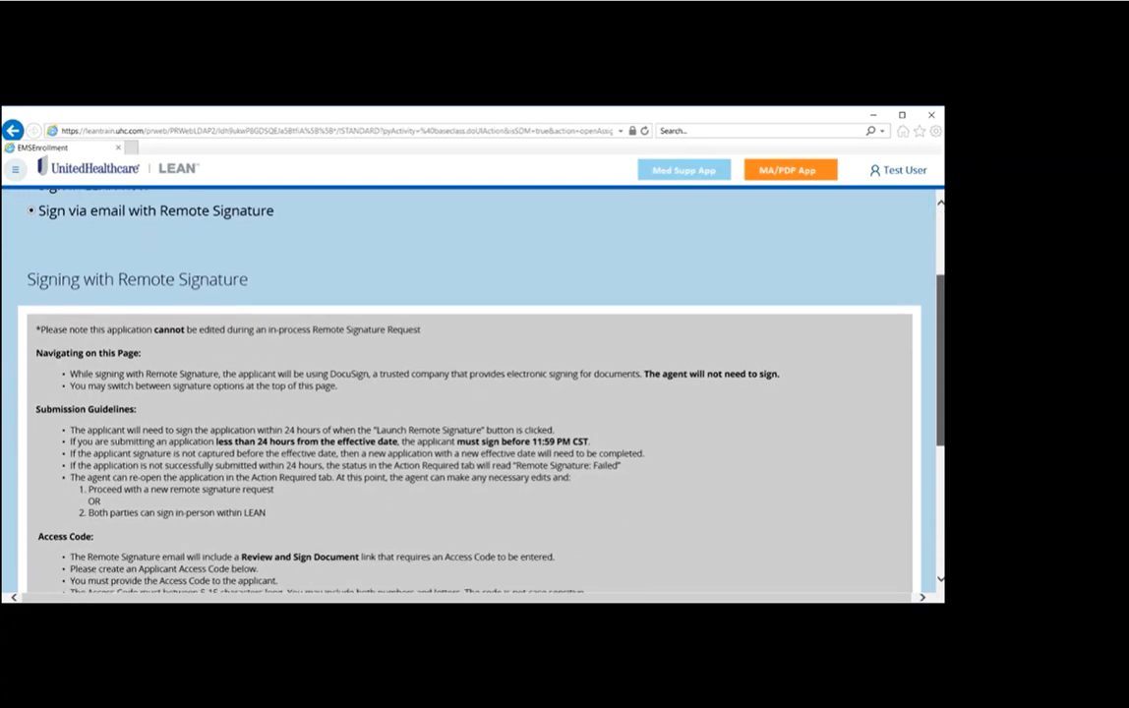
scroll(472, 393, down, 5)
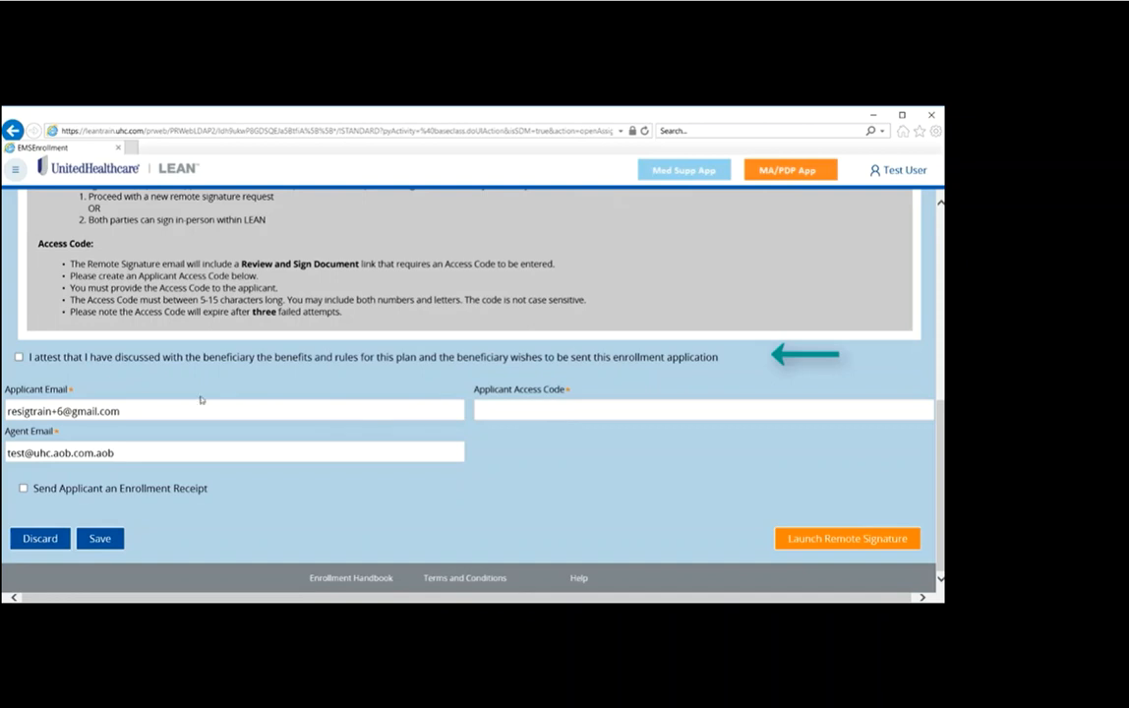
click(19, 358)
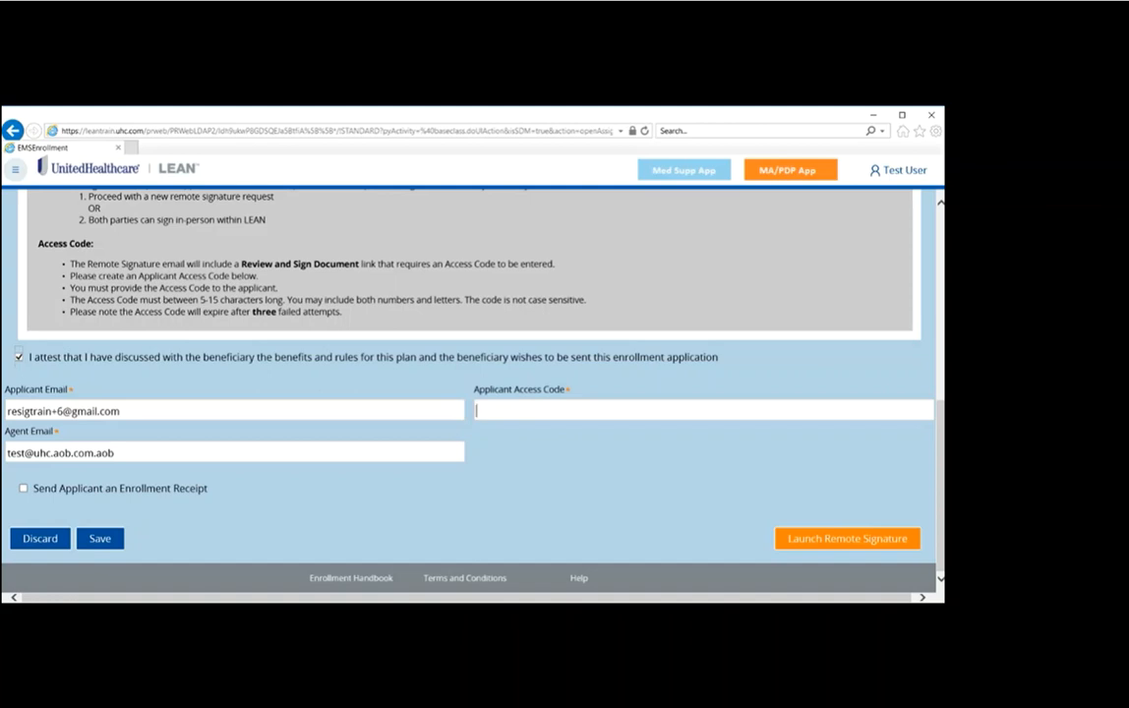
Step: Enter the Applicant Access Code, launch the remote signature request and review the next steps for the applicant
text(123456)
click(831, 539)
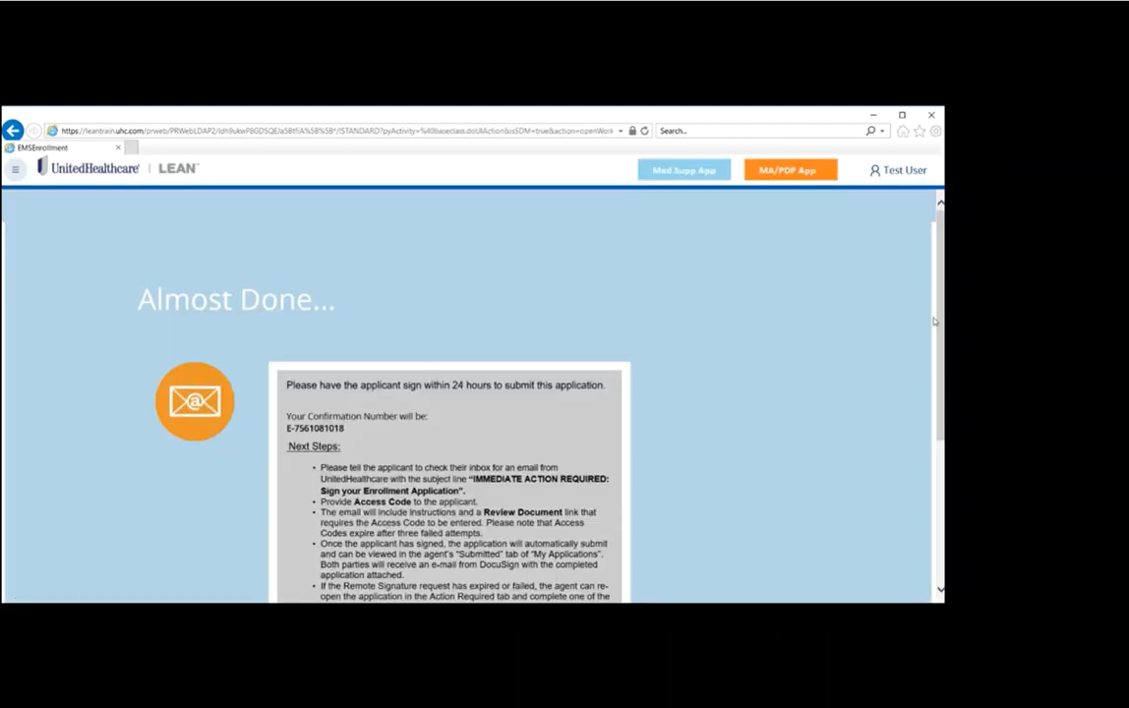
scroll(941, 364, down, 2)
scroll(941, 365, down, 2)
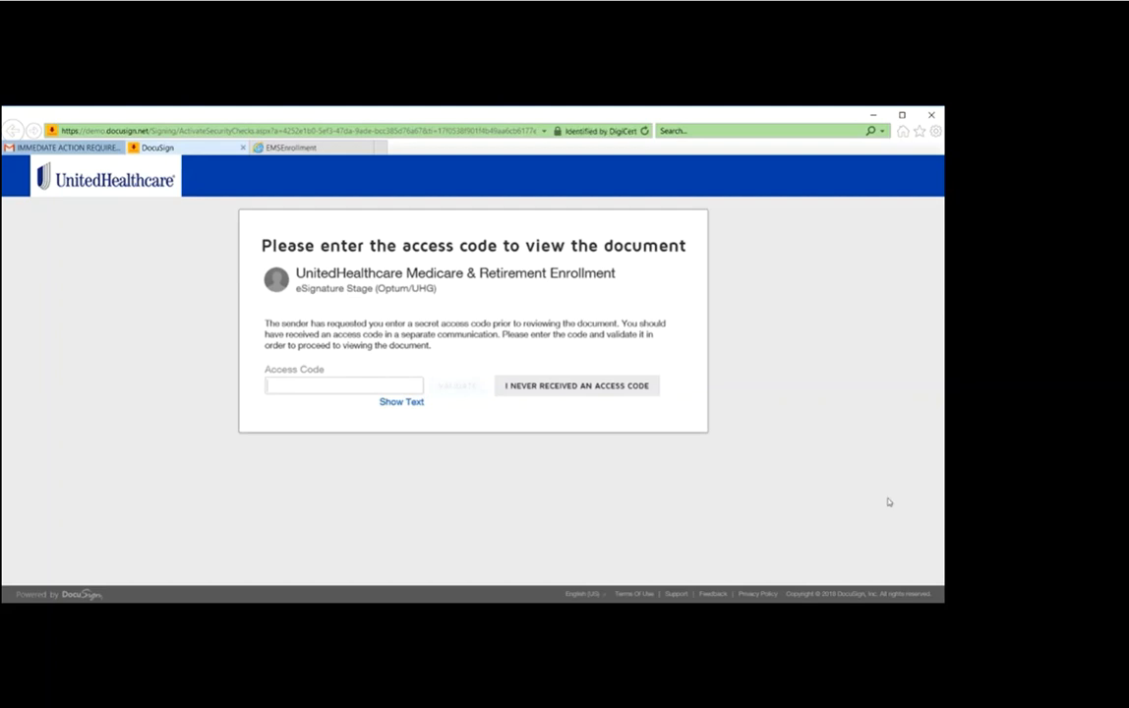
Step: In DocuSign, enter the applicant's access code and validate it to open the enrollment document
click(302, 386)
text(••••••)
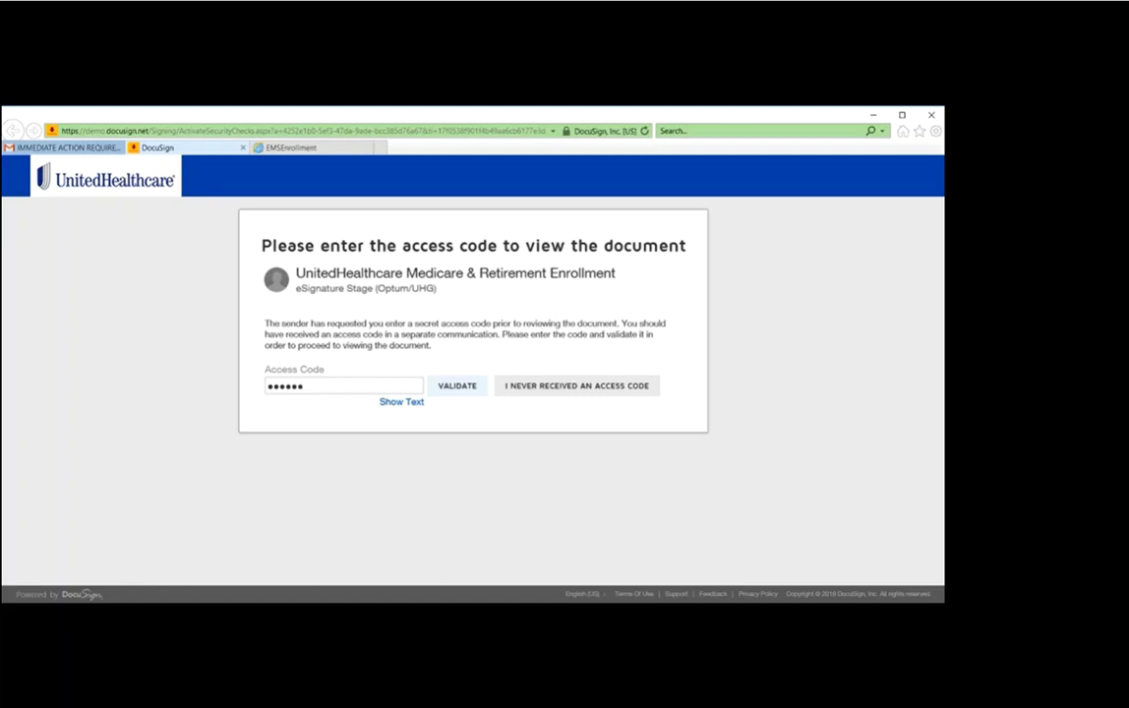
click(470, 386)
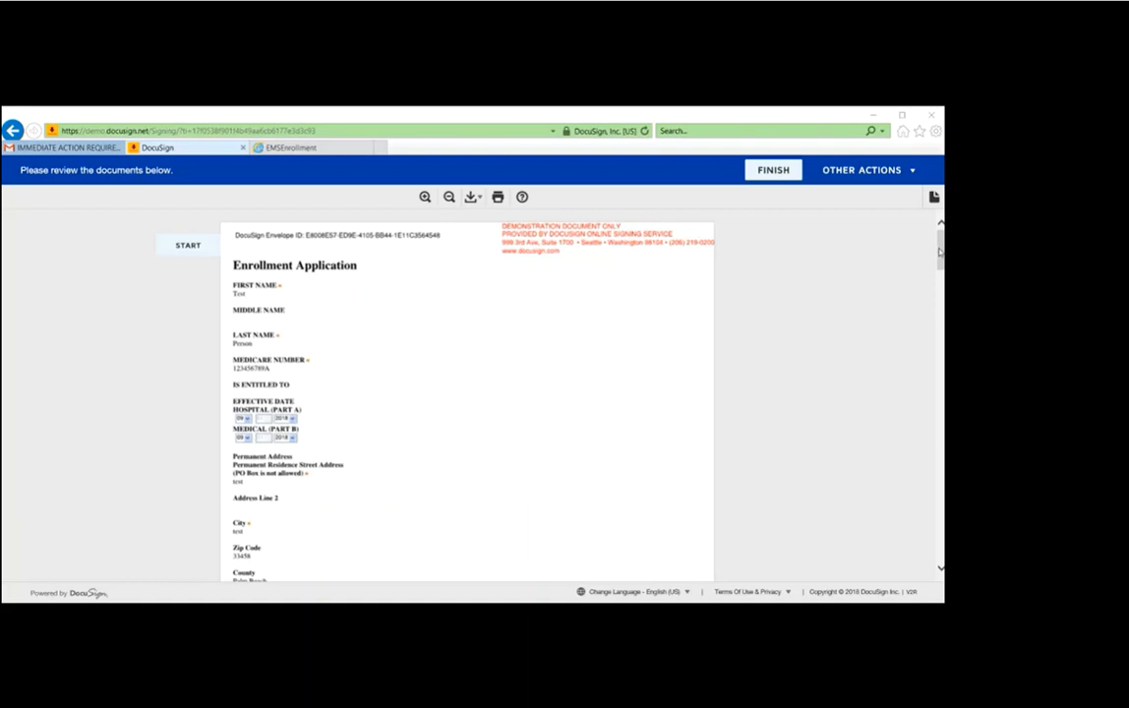
Step: Review the enrollment application and adopt the preset initials in the Applicant has Reviewed and Accepts field
scroll(844, 226, down, 3)
scroll(467, 394, down, 15)
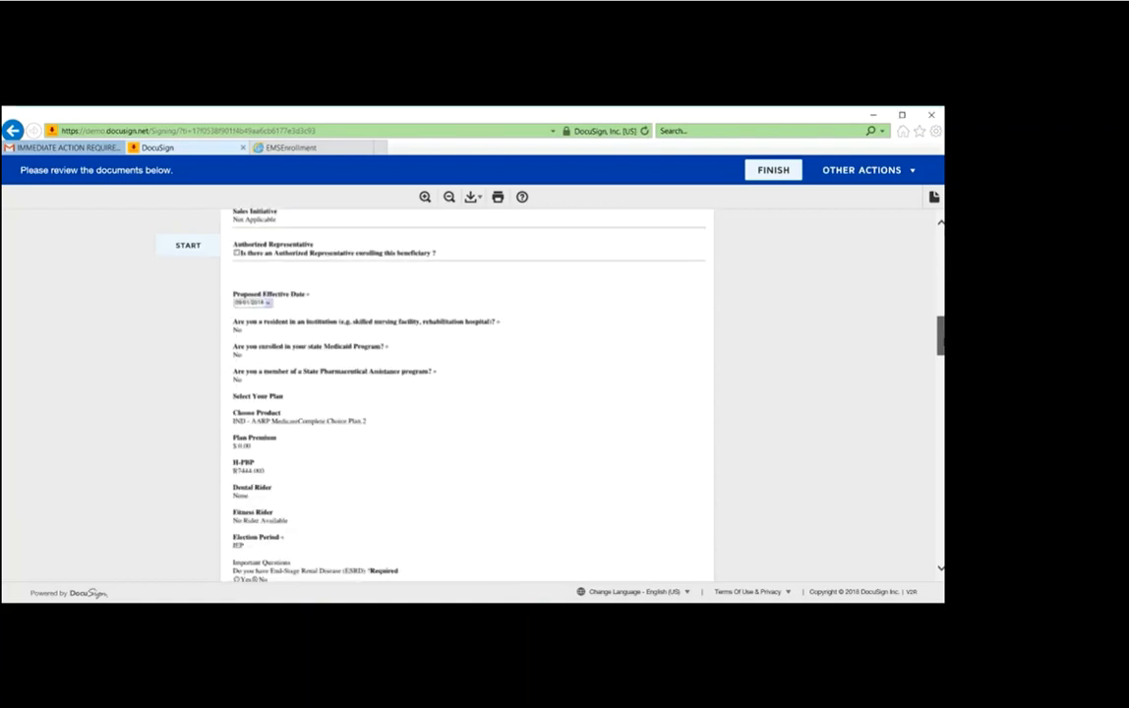
scroll(467, 394, down, 15)
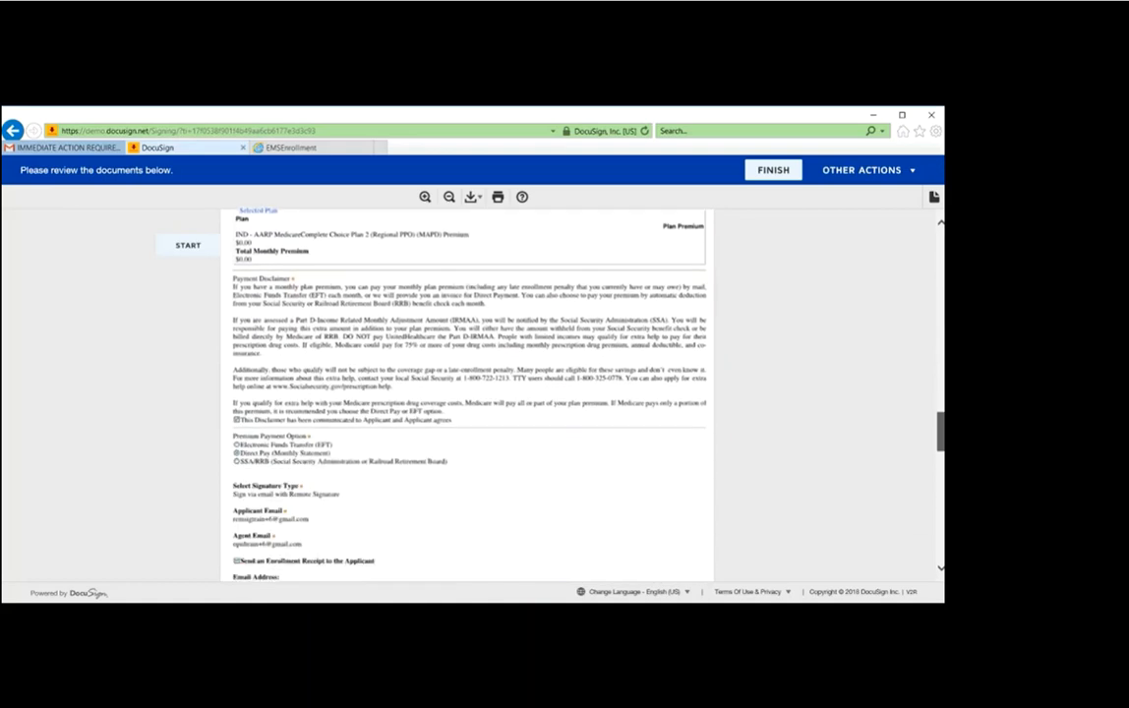
scroll(844, 456, down, 3)
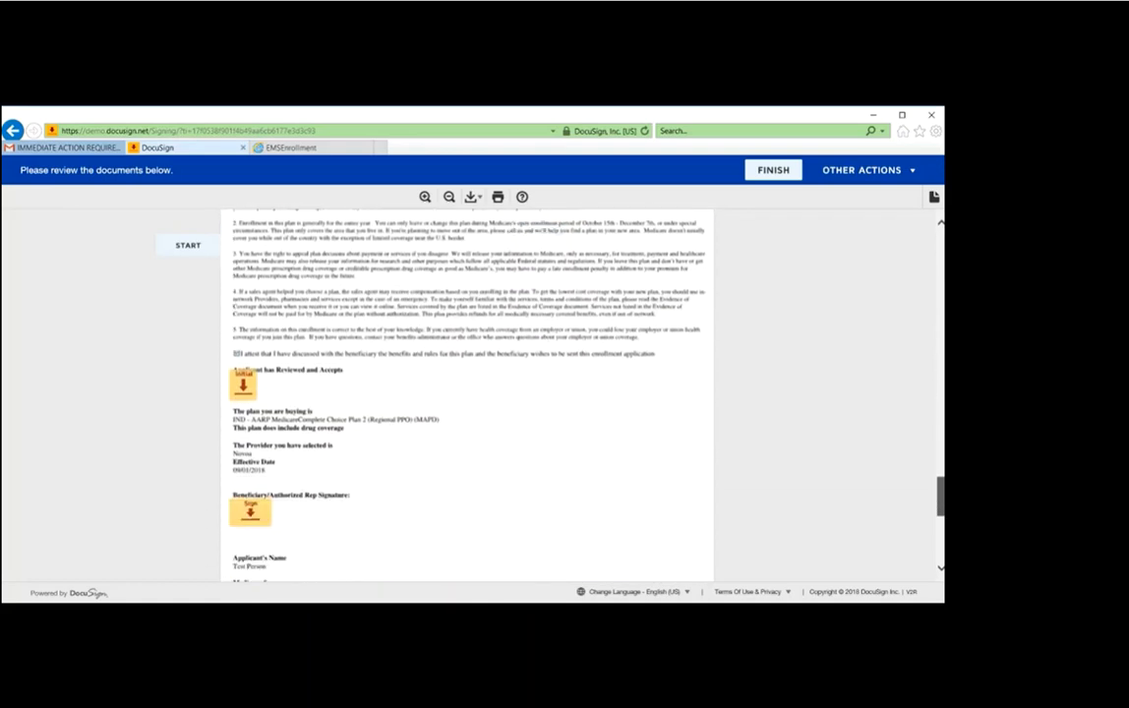
click(244, 384)
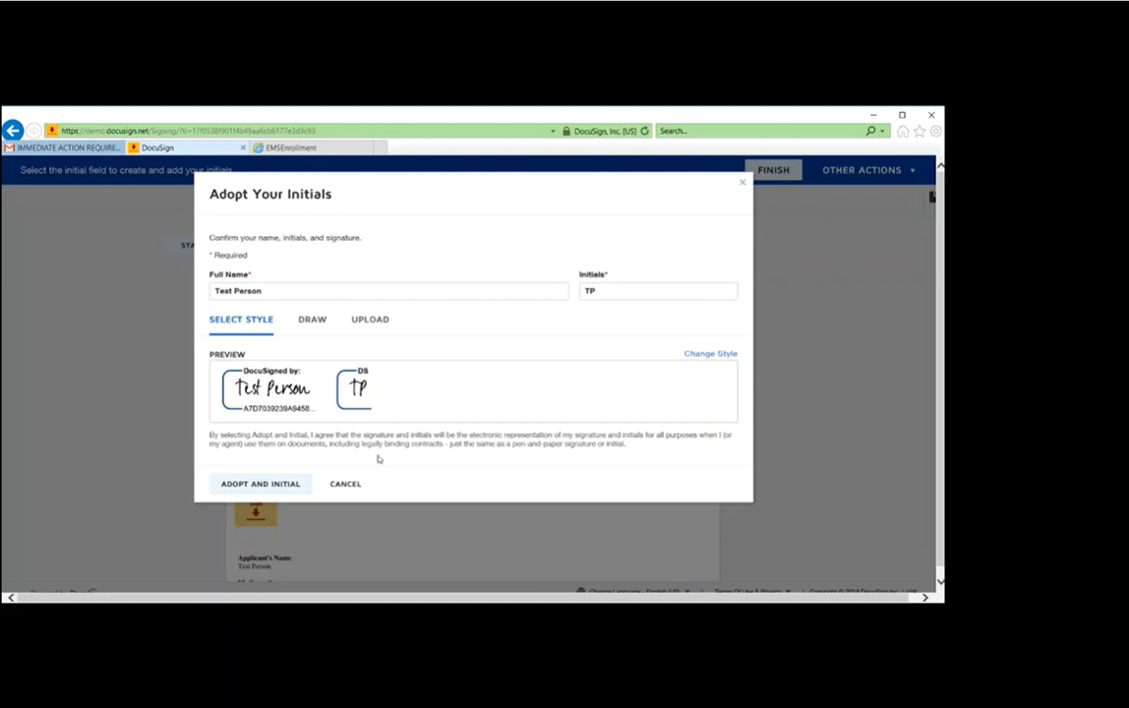
click(261, 486)
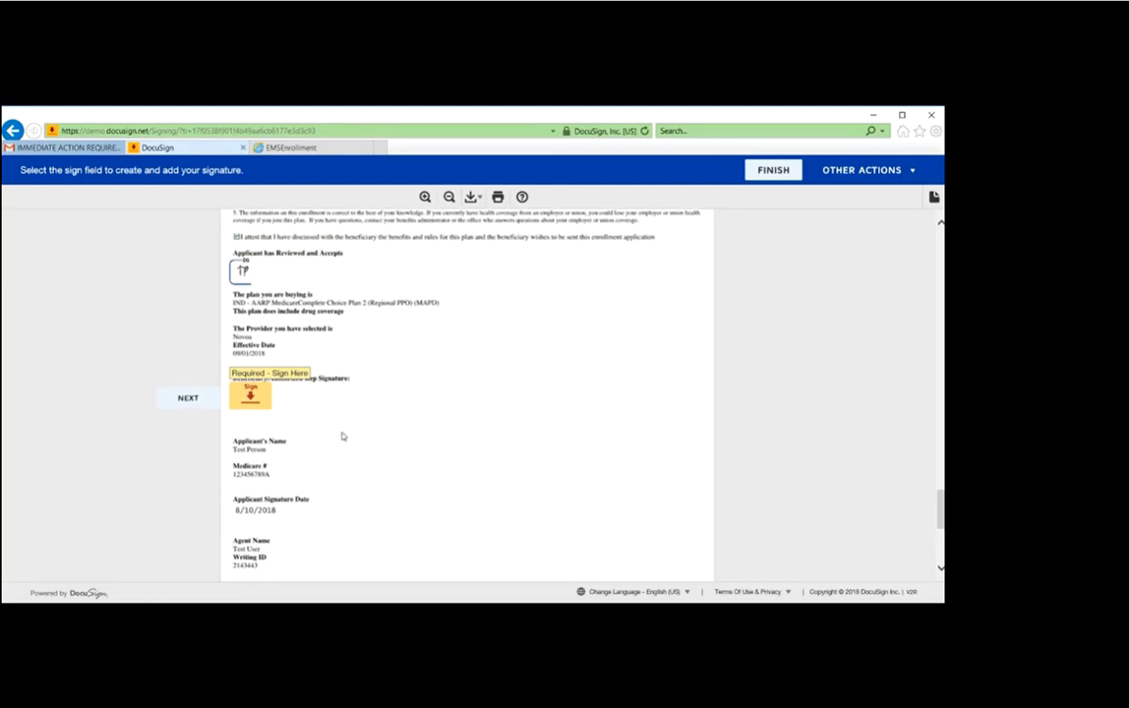
Step: Sign the Beneficiary/Authorized Rep Signature field, finish the document and continue past the signing confirmation
click(252, 400)
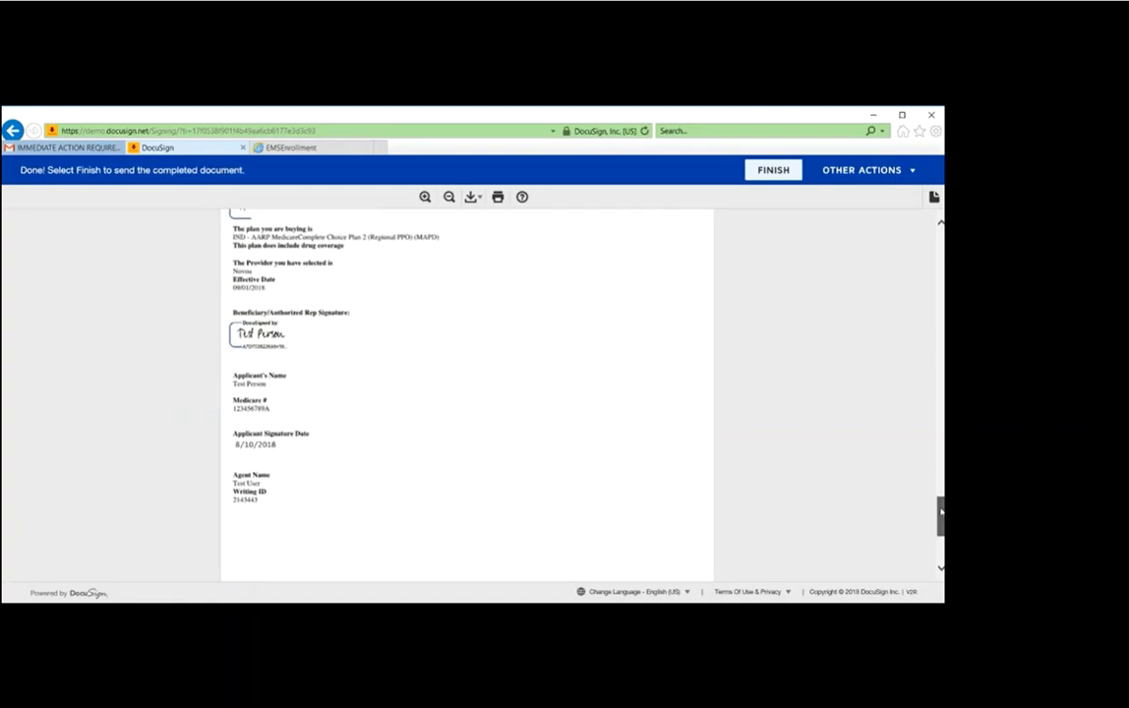
drag(939, 509, 937, 534)
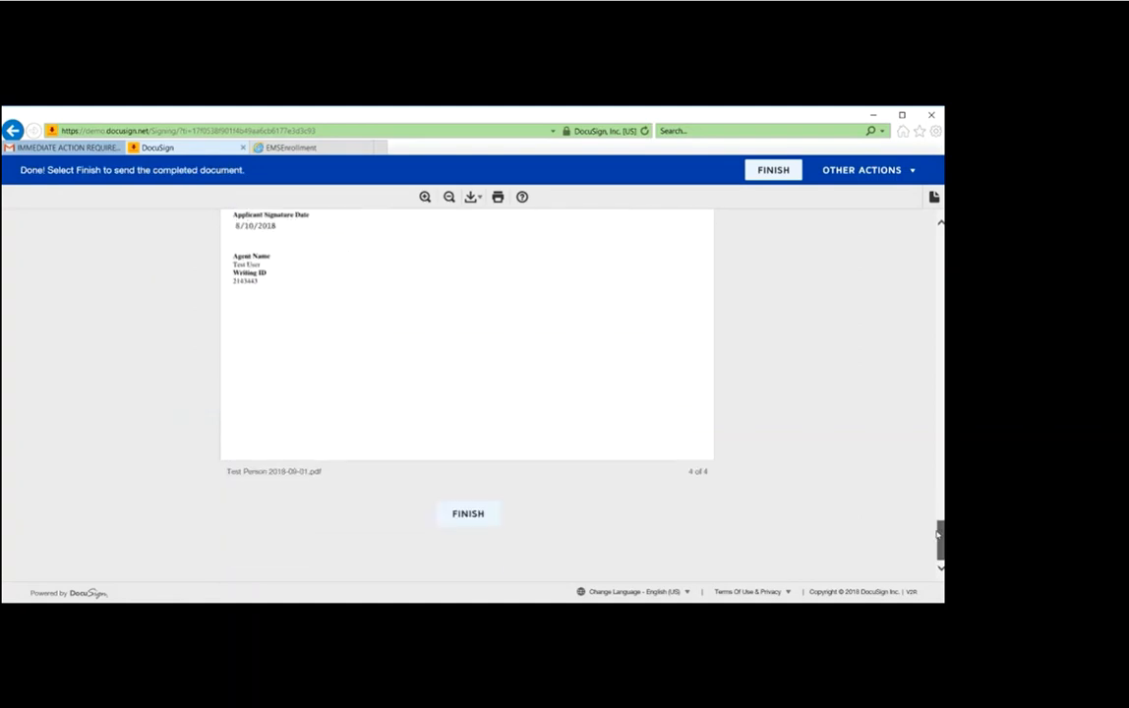
click(478, 517)
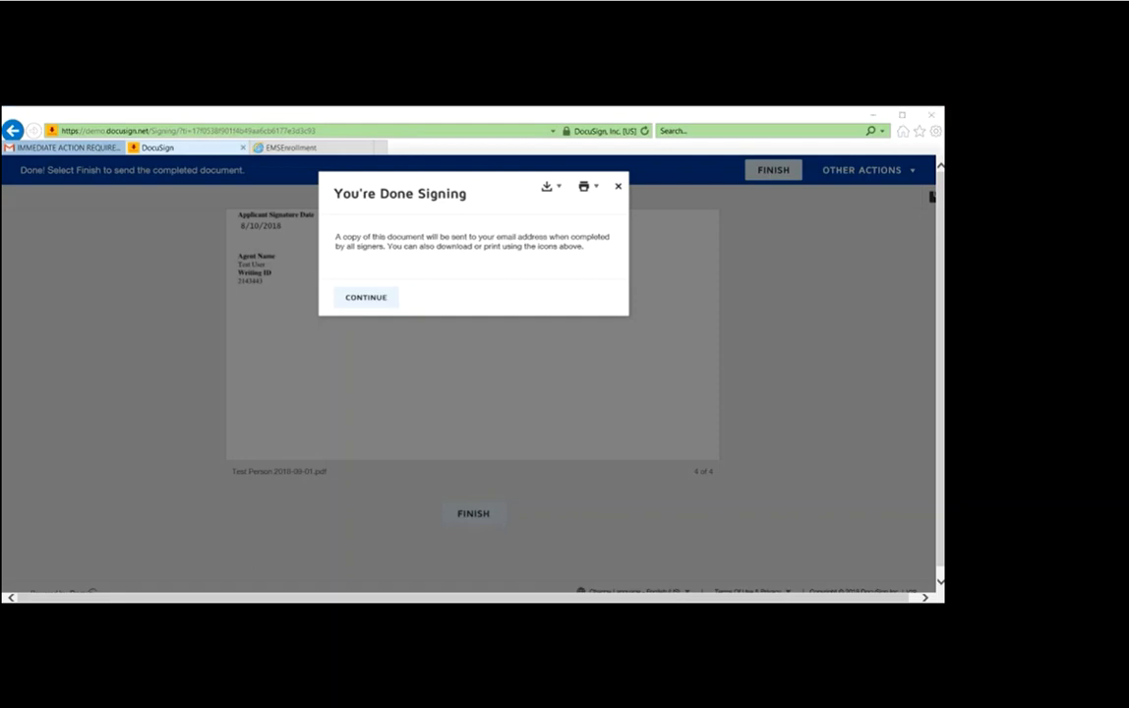
click(366, 299)
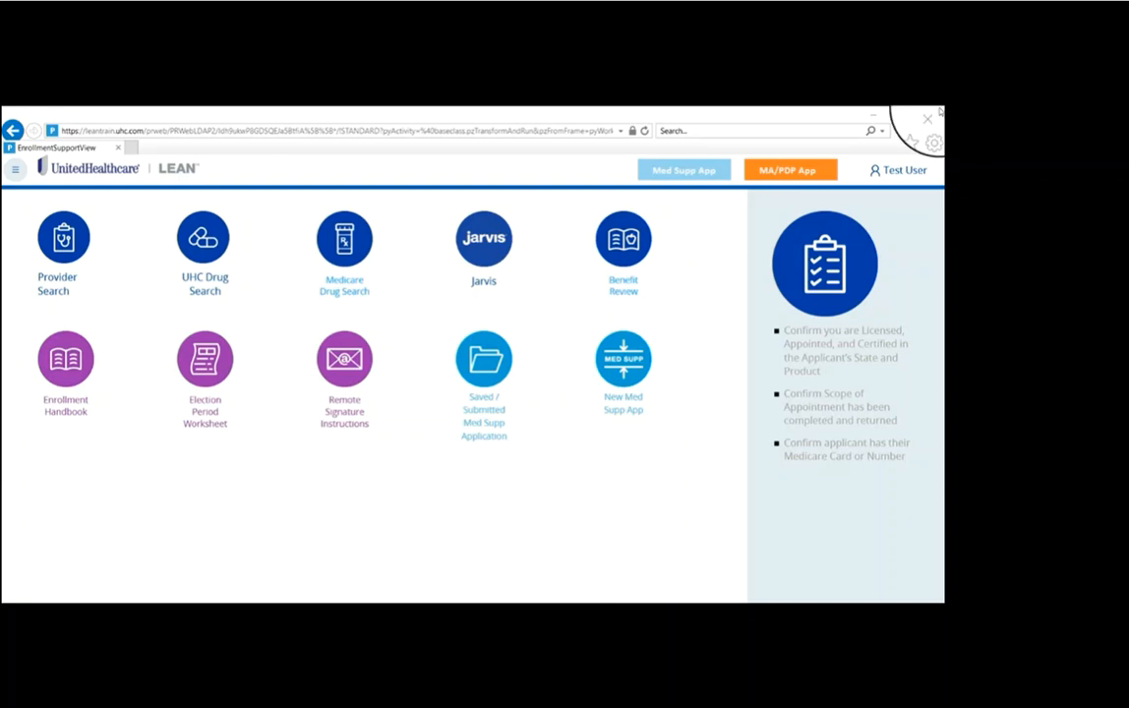
Step: Go to My Applications in LEAN and examine the Action Required applications, checking the third entry
click(15, 173)
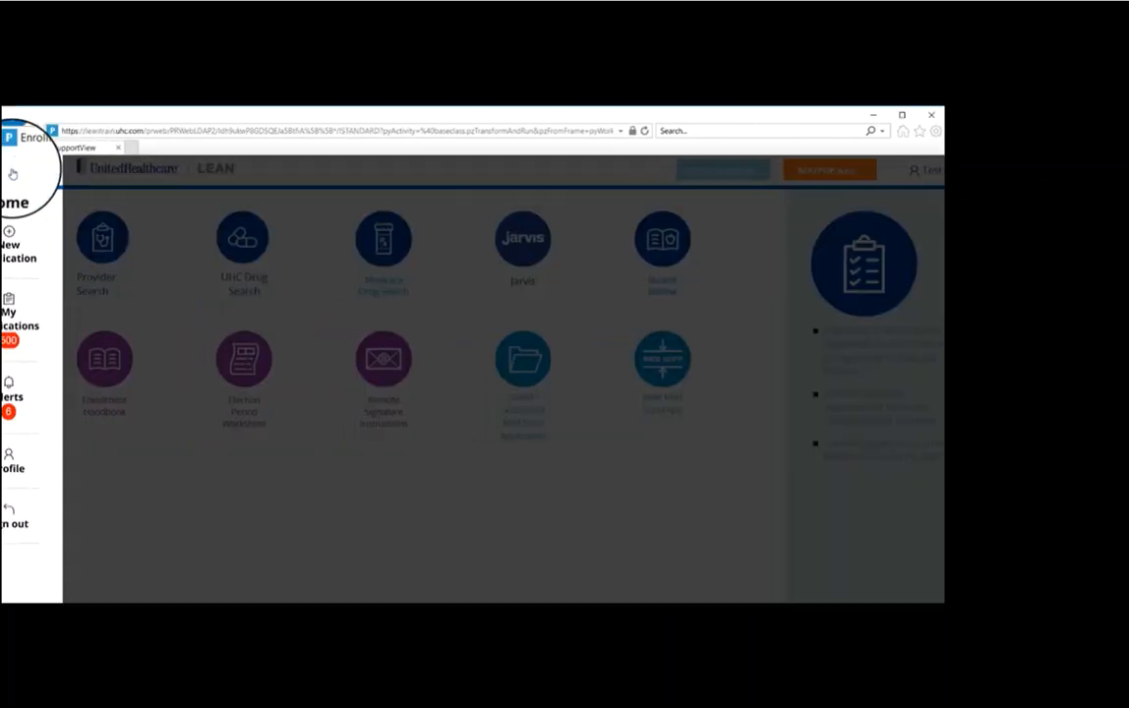
click(35, 312)
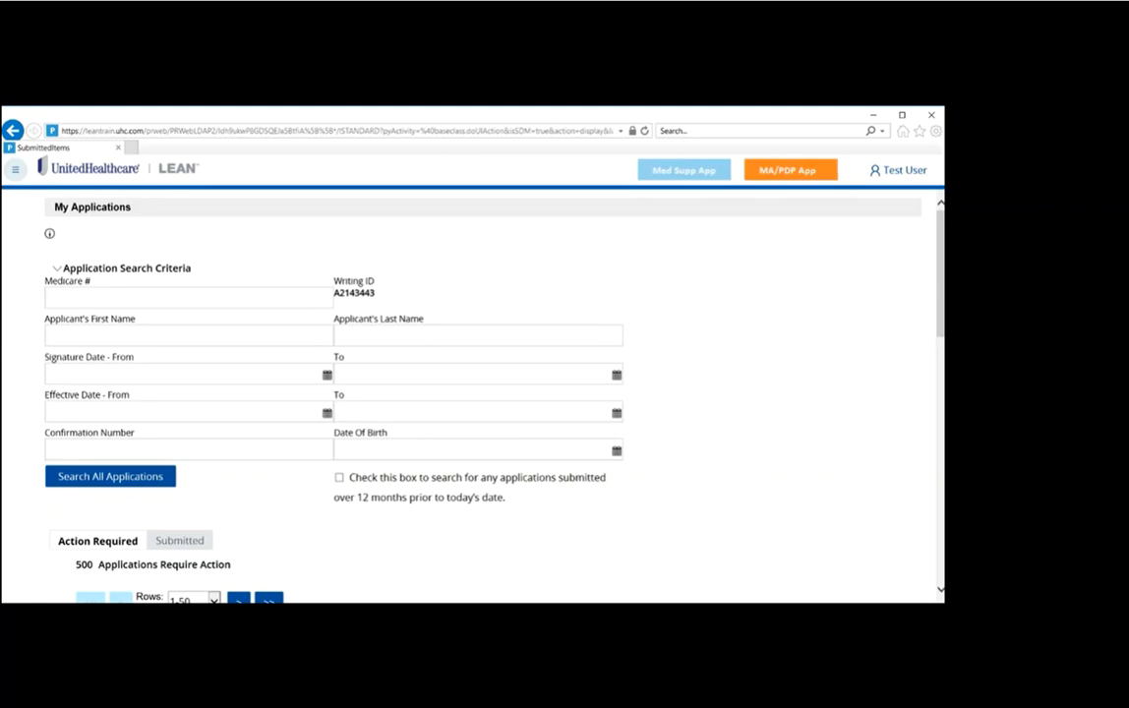
drag(939, 299, 933, 360)
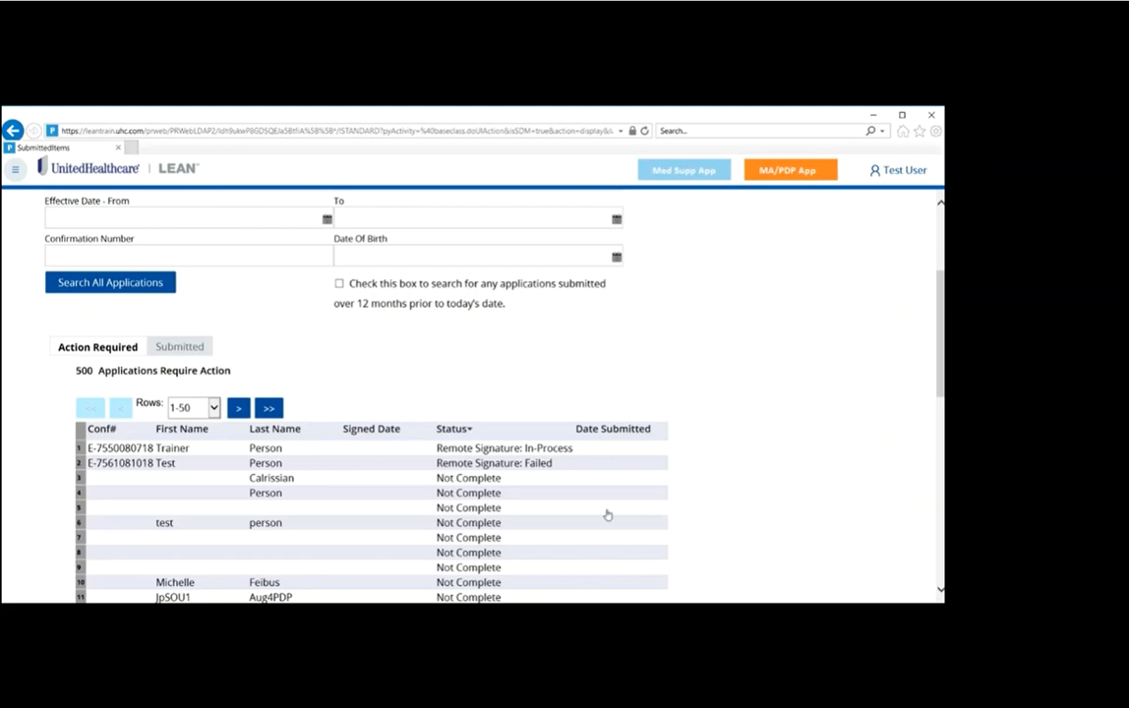
click(271, 478)
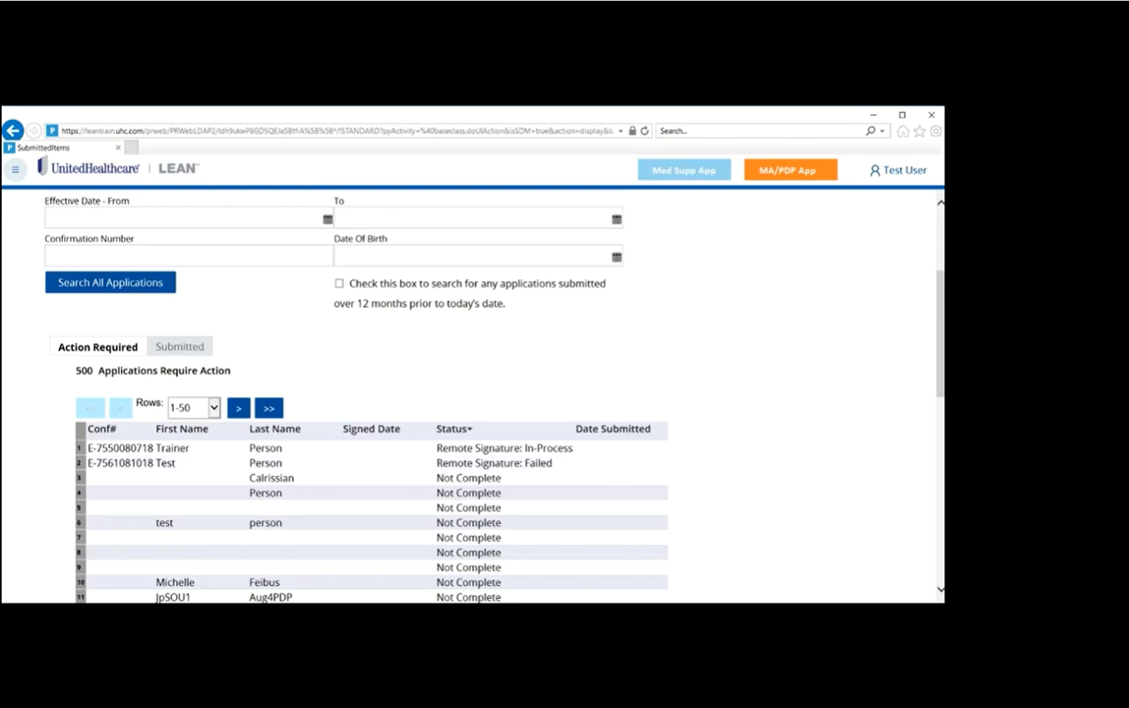
Step: View the Submitted applications, check the third entry's details and collapse them
click(180, 347)
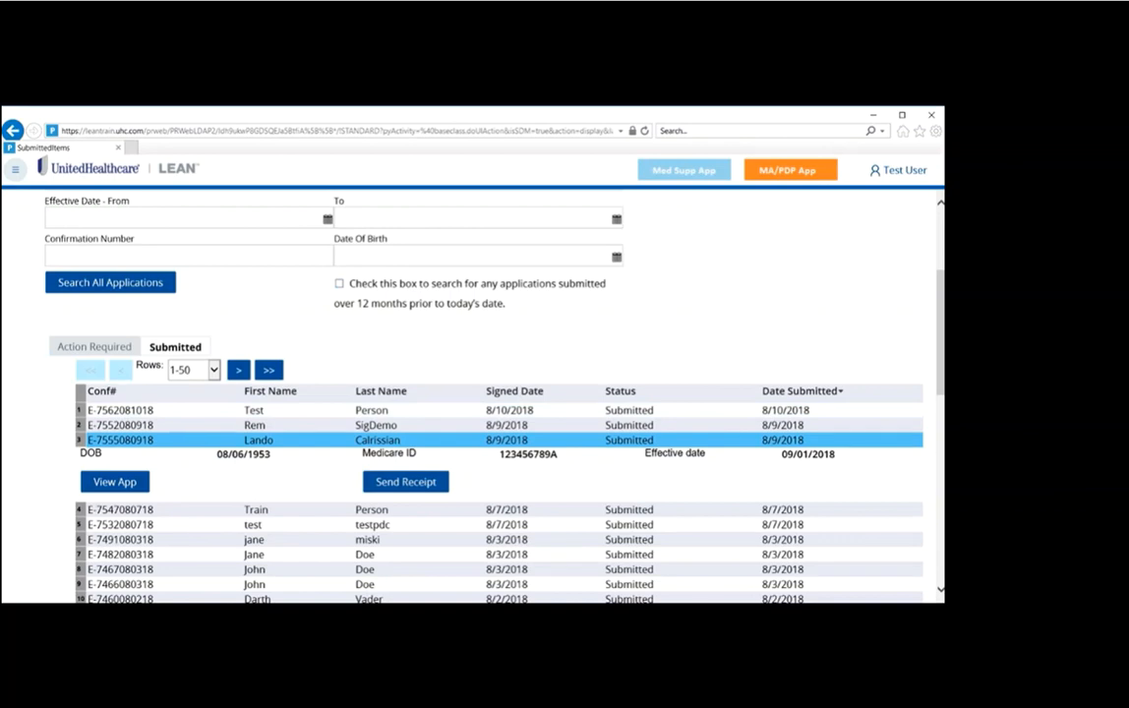
click(603, 438)
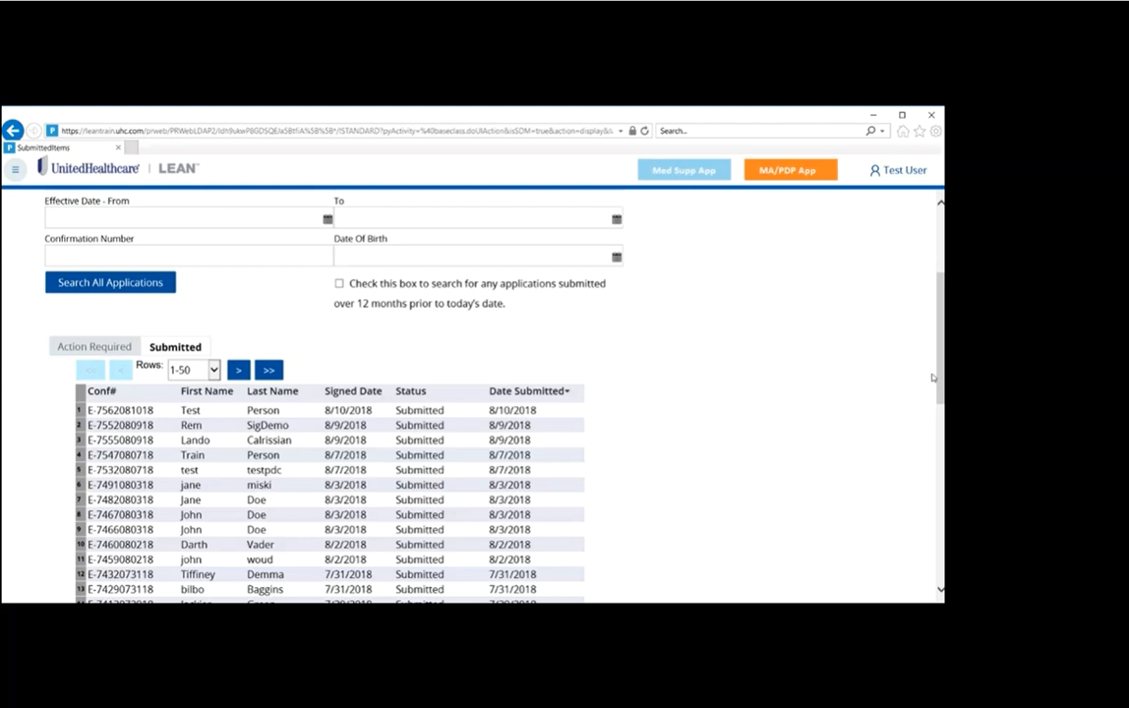
Step: Set the application search's signature date range from 6/1/2018 to 6/30/2018
drag(939, 375, 935, 301)
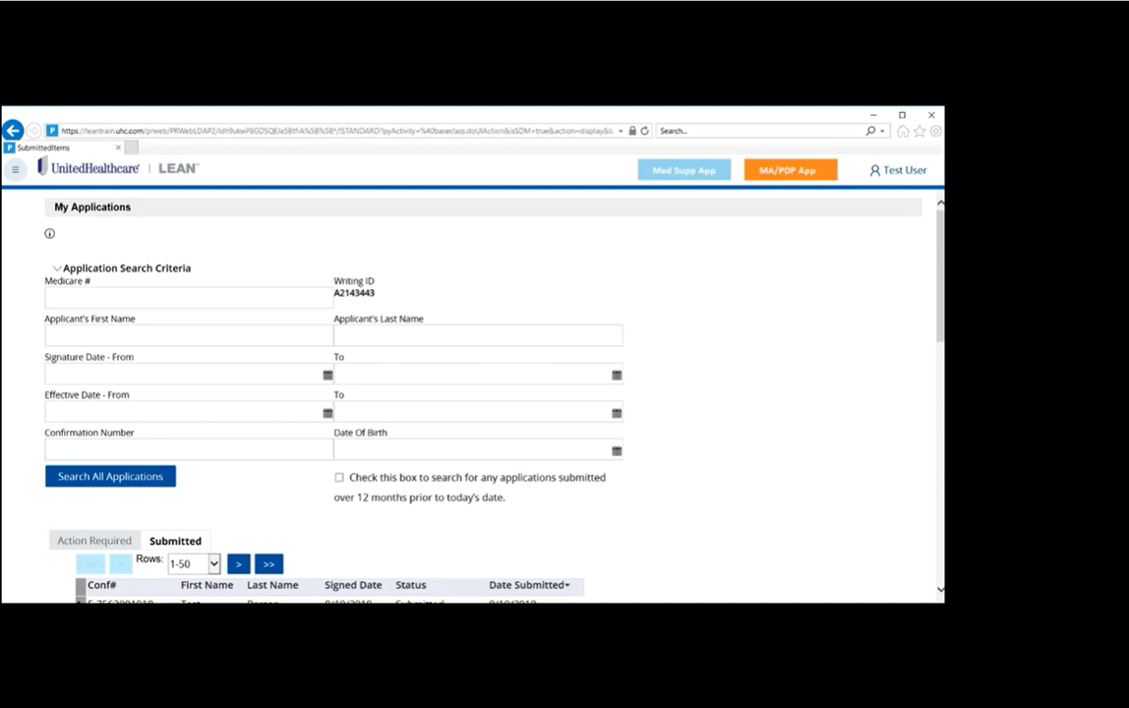
text(6/1/2018)
key(Tab)
text(6/30/2018)
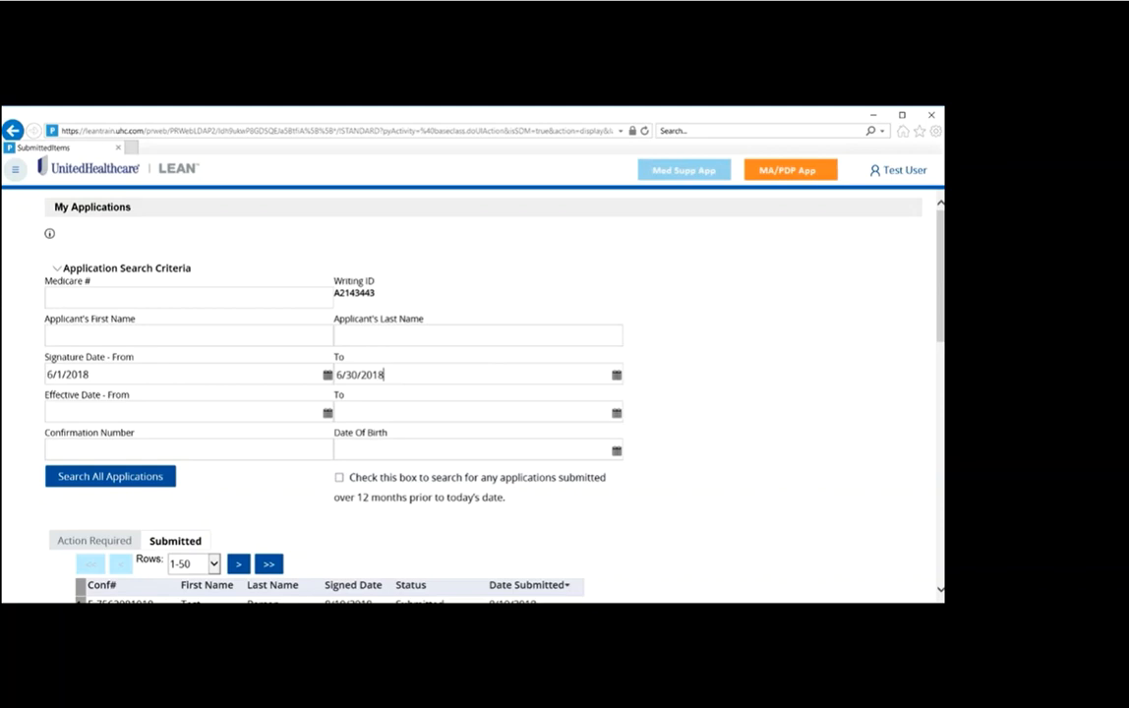